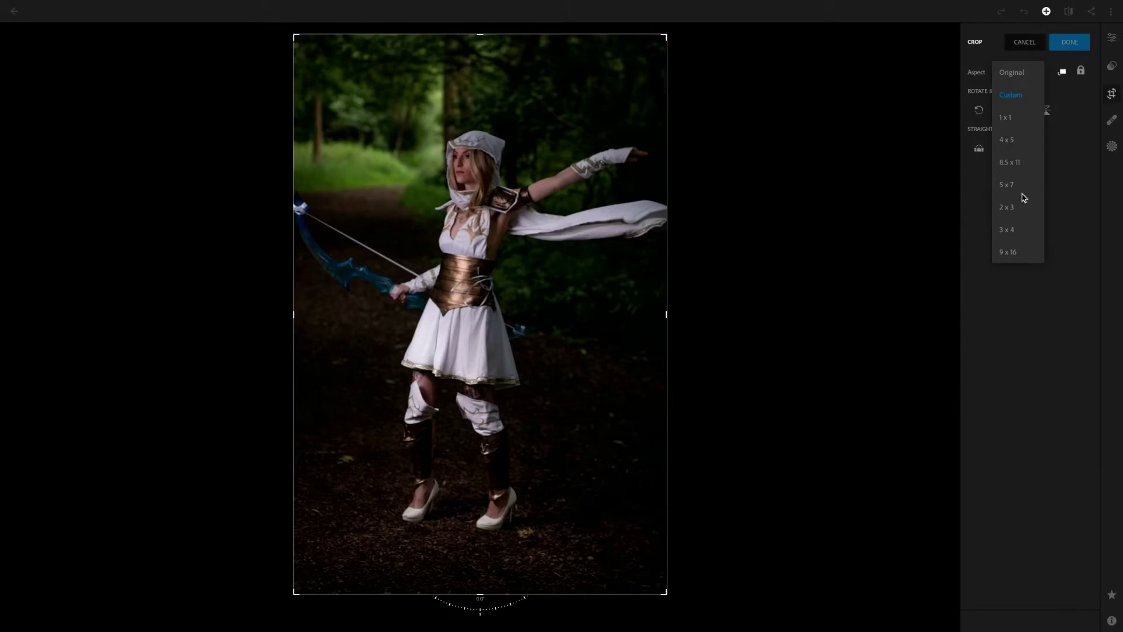
Step: Close the crop proportions list on the open archer forest photo
click(1063, 184)
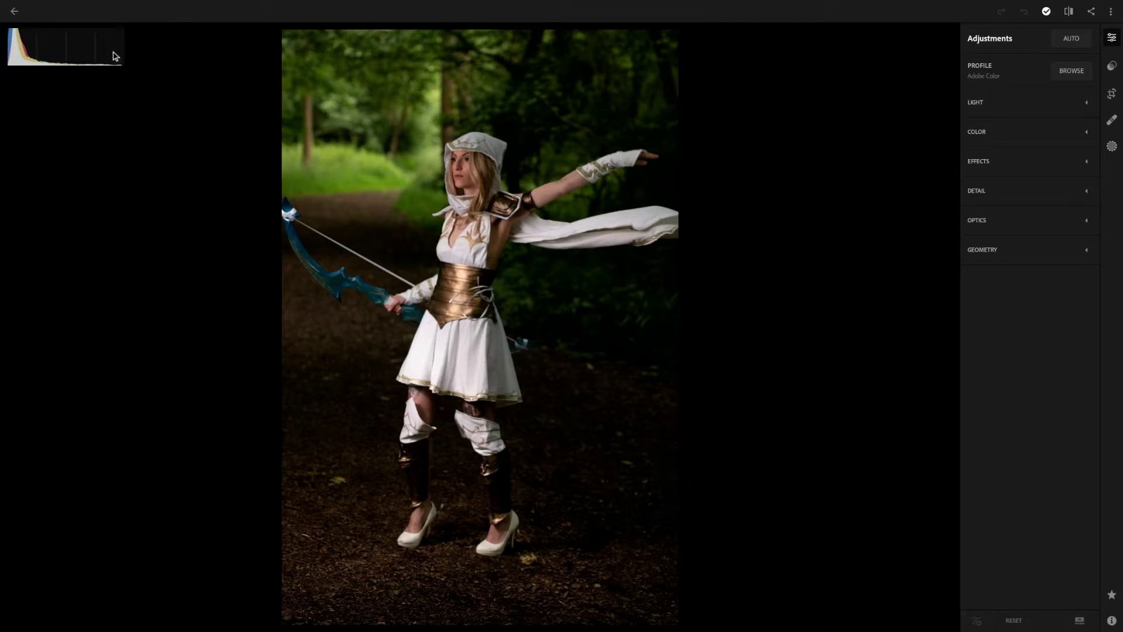
Step: Set Light to exposure -0.48, contrast 15, shadows 96, whites -17 and blacks -16
click(1026, 103)
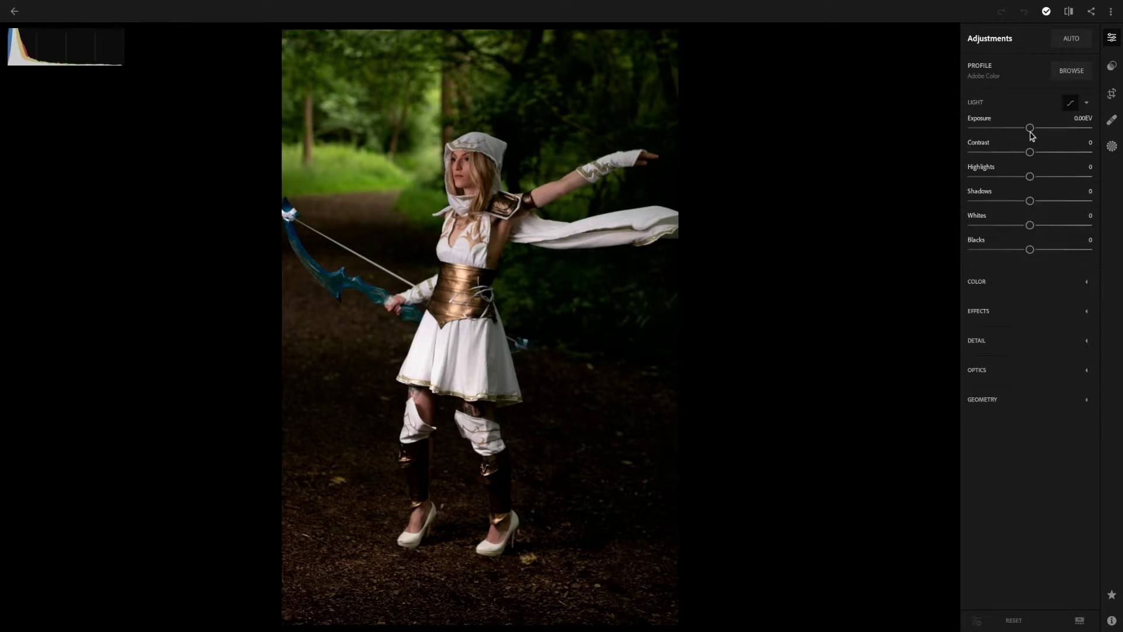
drag(1030, 130, 1036, 128)
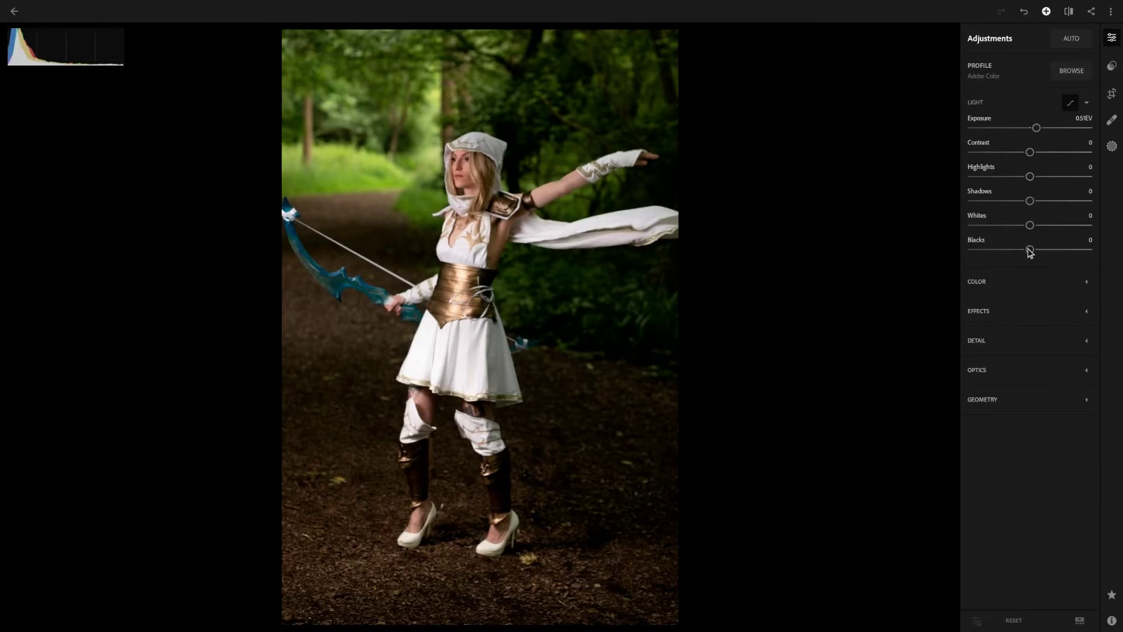
drag(1030, 252, 1016, 259)
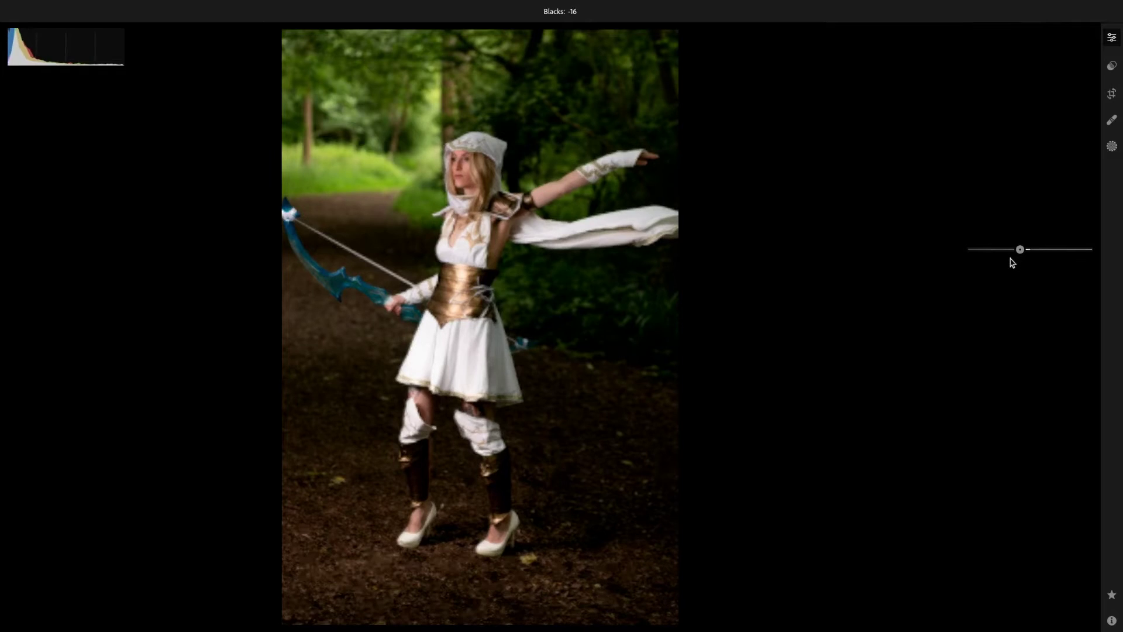
drag(1014, 260, 1013, 242)
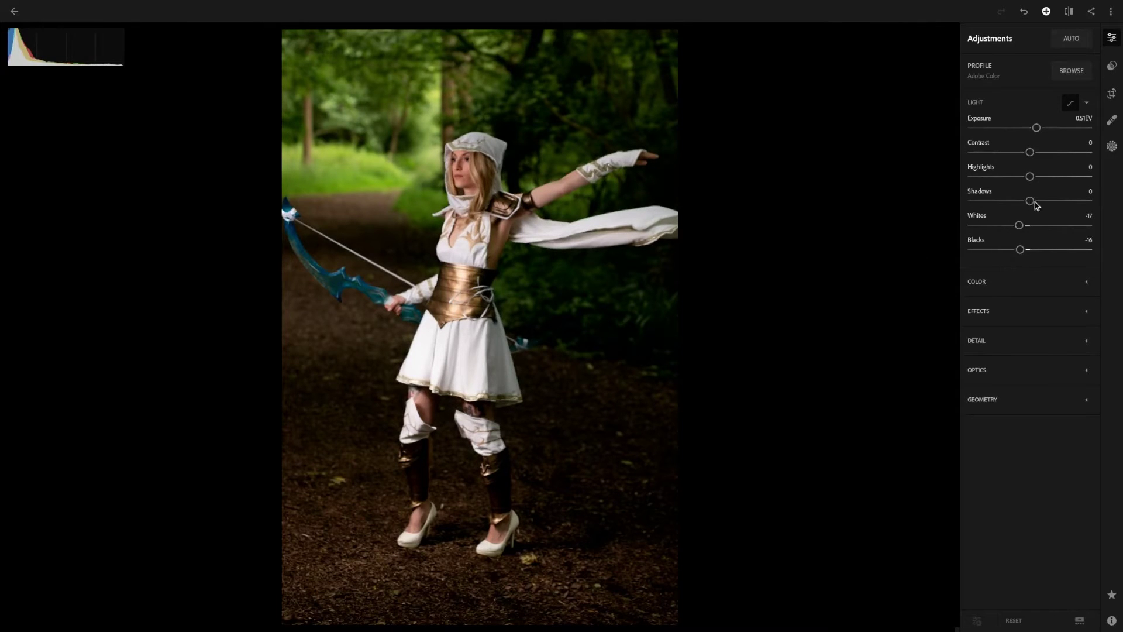
drag(1032, 202, 1053, 209)
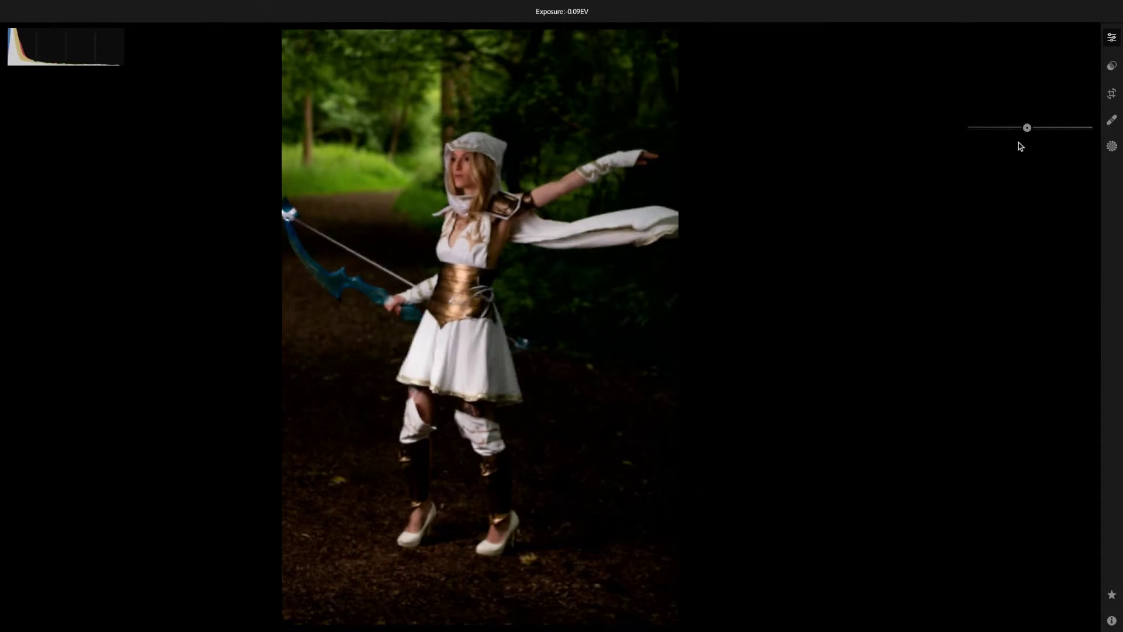
drag(1020, 148, 1015, 150)
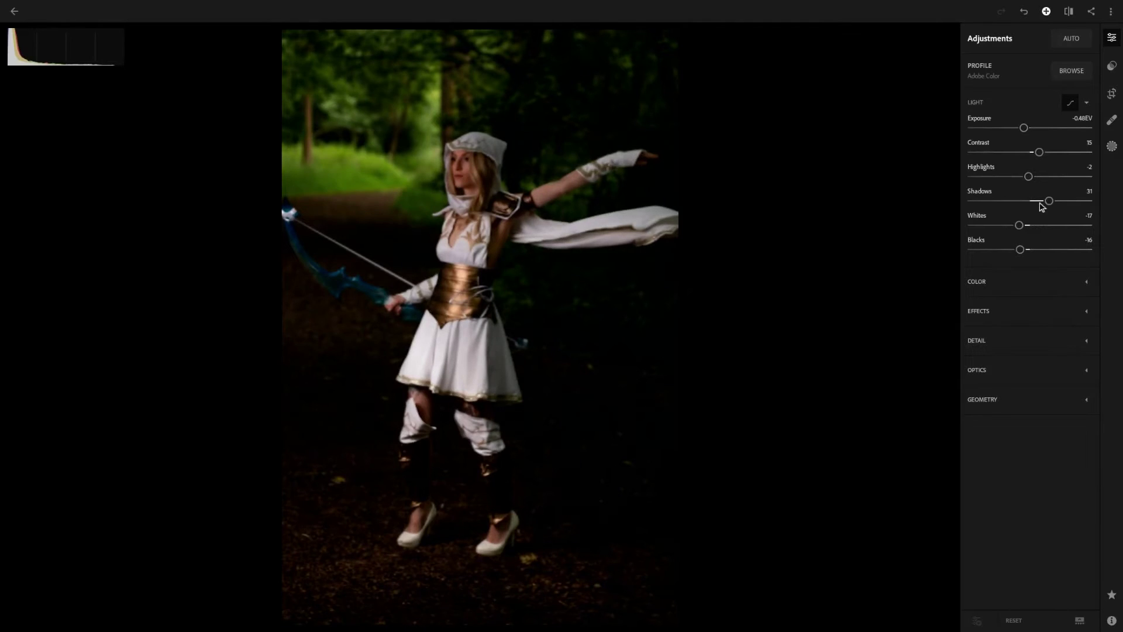
drag(1050, 202, 1098, 202)
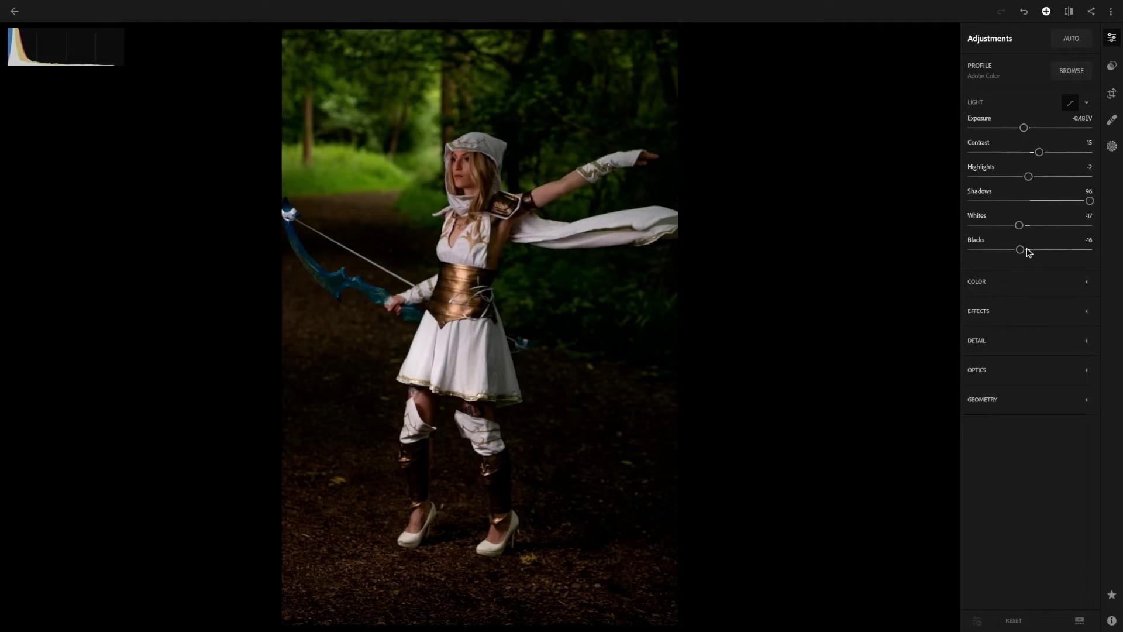
Step: Try B&W, then keep color with Auto white balance (4950K, tint 21), vibrance 9, saturation -14
click(1002, 279)
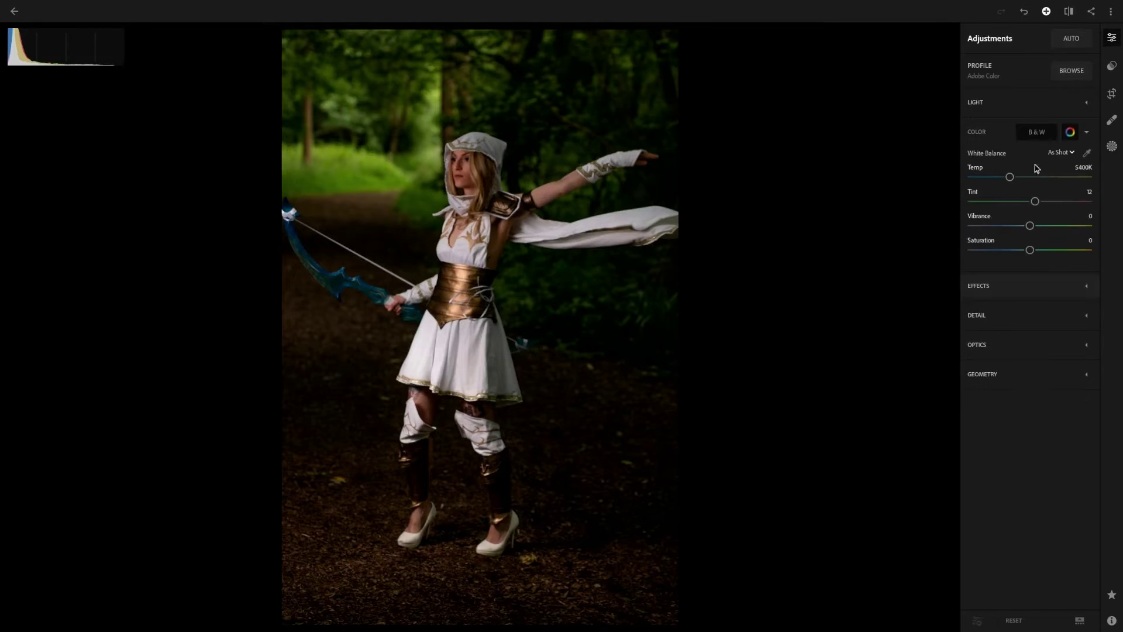
click(1038, 132)
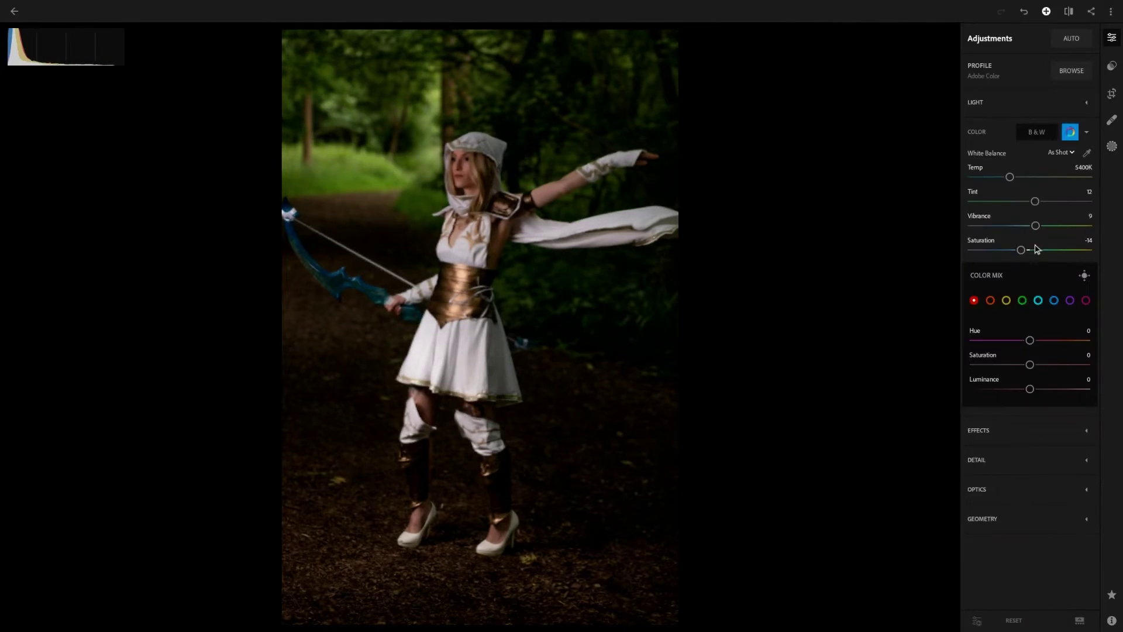
click(1023, 132)
click(1075, 156)
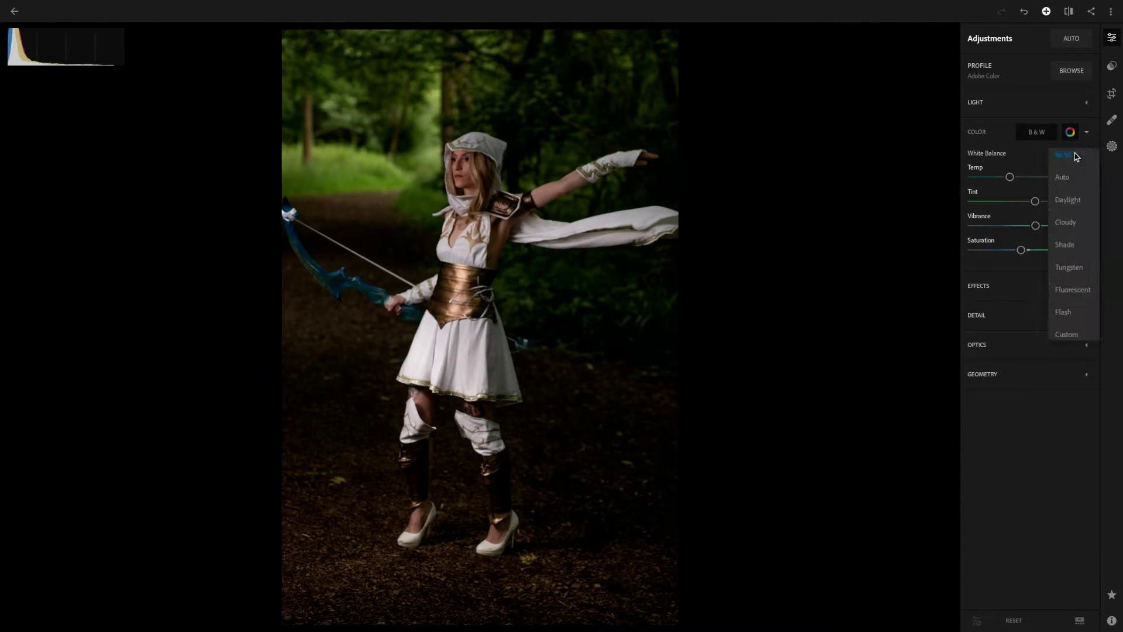
click(1063, 183)
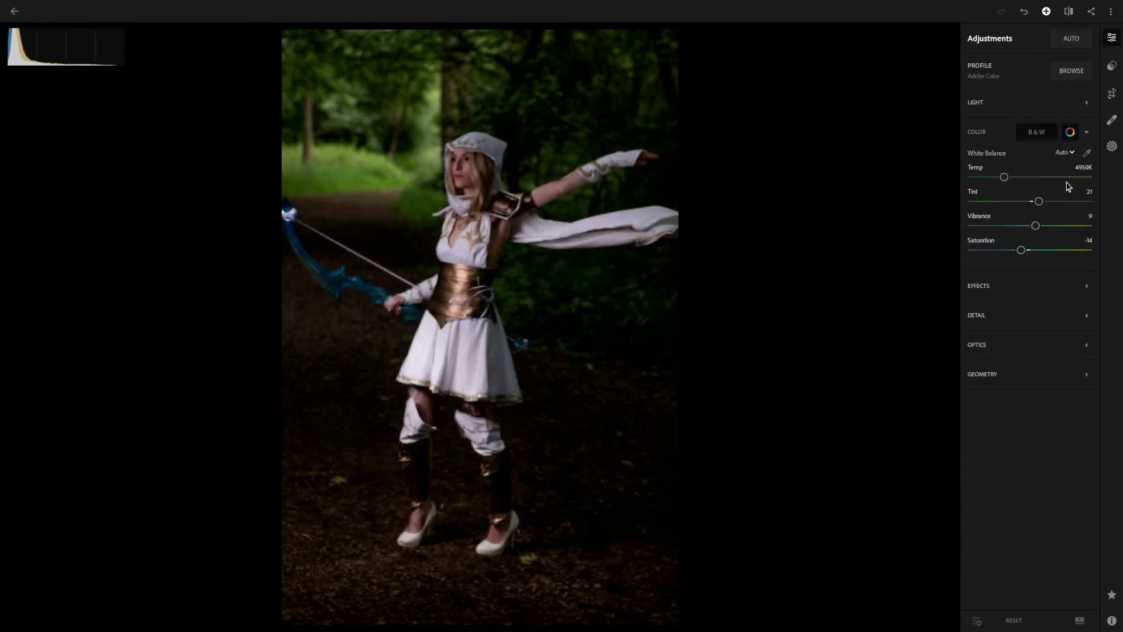
click(1087, 133)
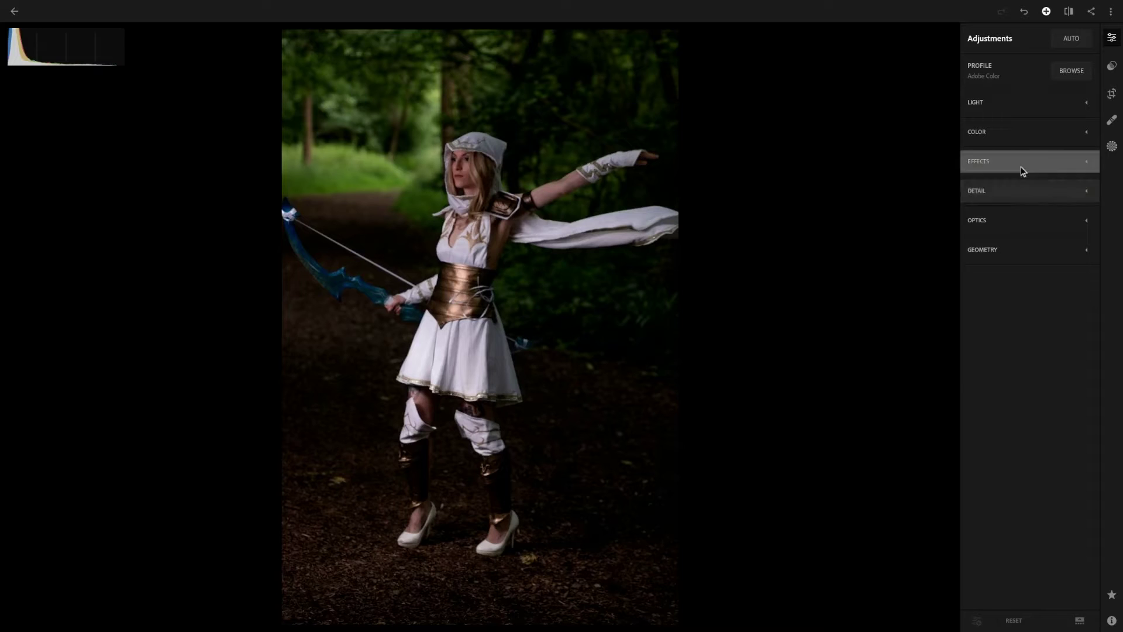
click(1020, 166)
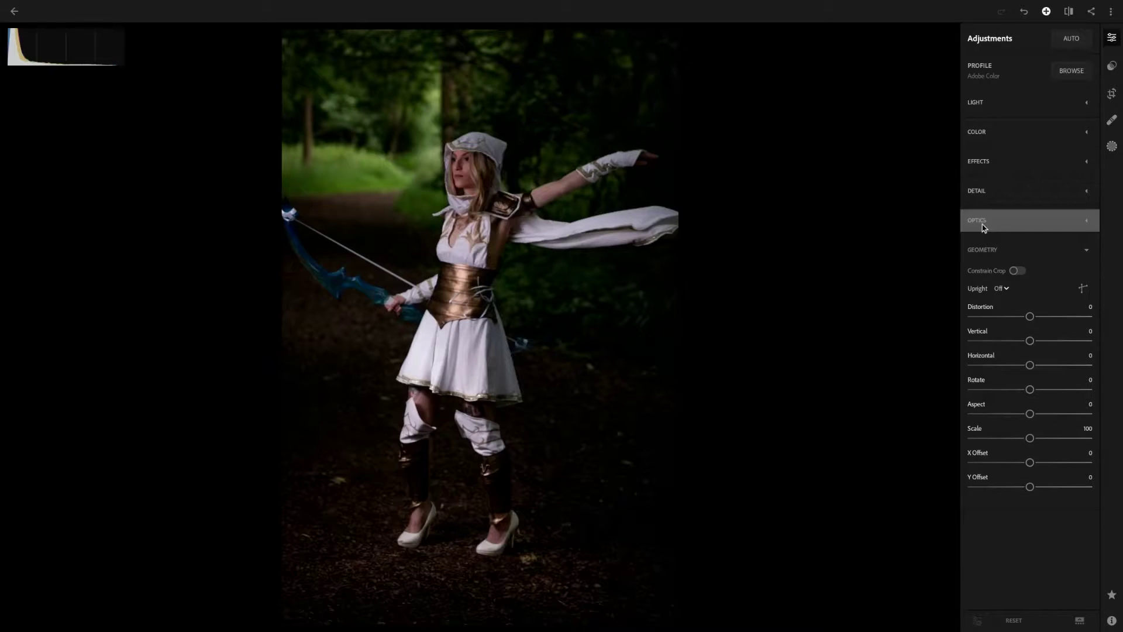
Step: Manually apply the Sigma 50mm F1.4 DG HSM A014 lens profile under Optics
click(978, 220)
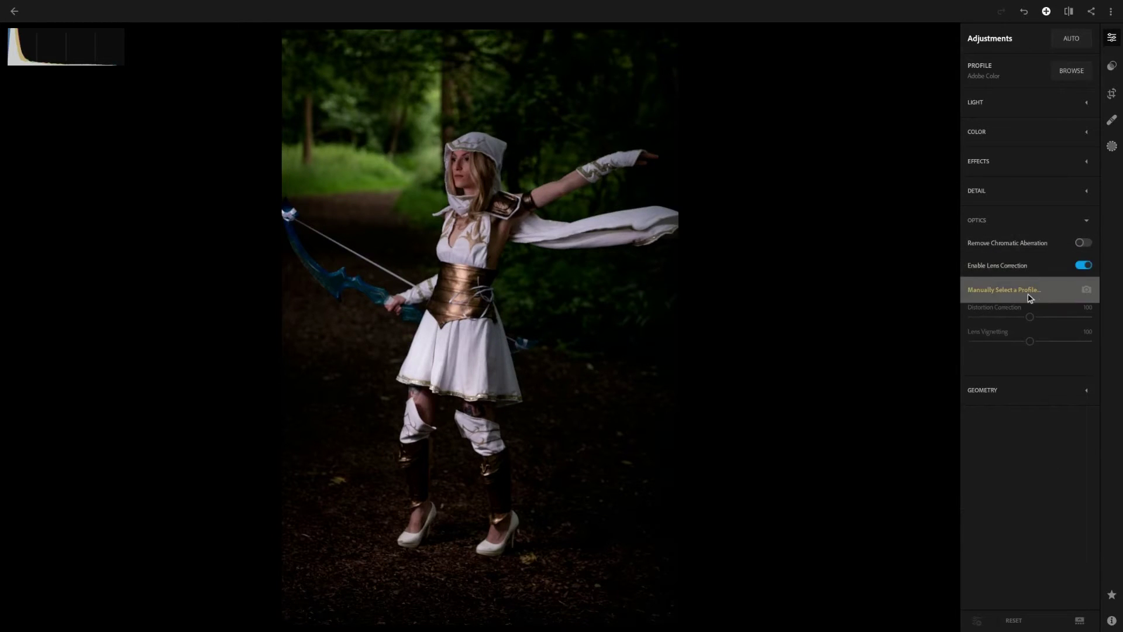
click(1030, 296)
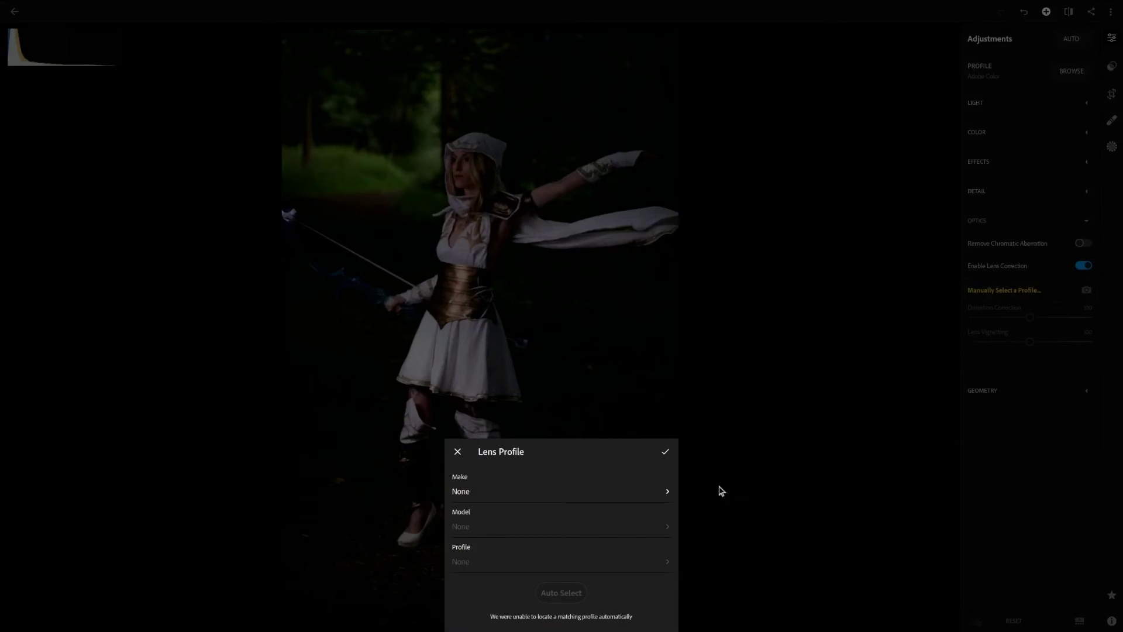
click(649, 491)
scroll(517, 522, down, 1)
scroll(517, 527, down, 3)
scroll(518, 526, down, 1)
scroll(517, 526, down, 1)
scroll(518, 527, down, 1)
scroll(518, 526, down, 1)
scroll(517, 527, down, 2)
scroll(520, 553, down, 2)
scroll(521, 582, down, 1)
click(507, 608)
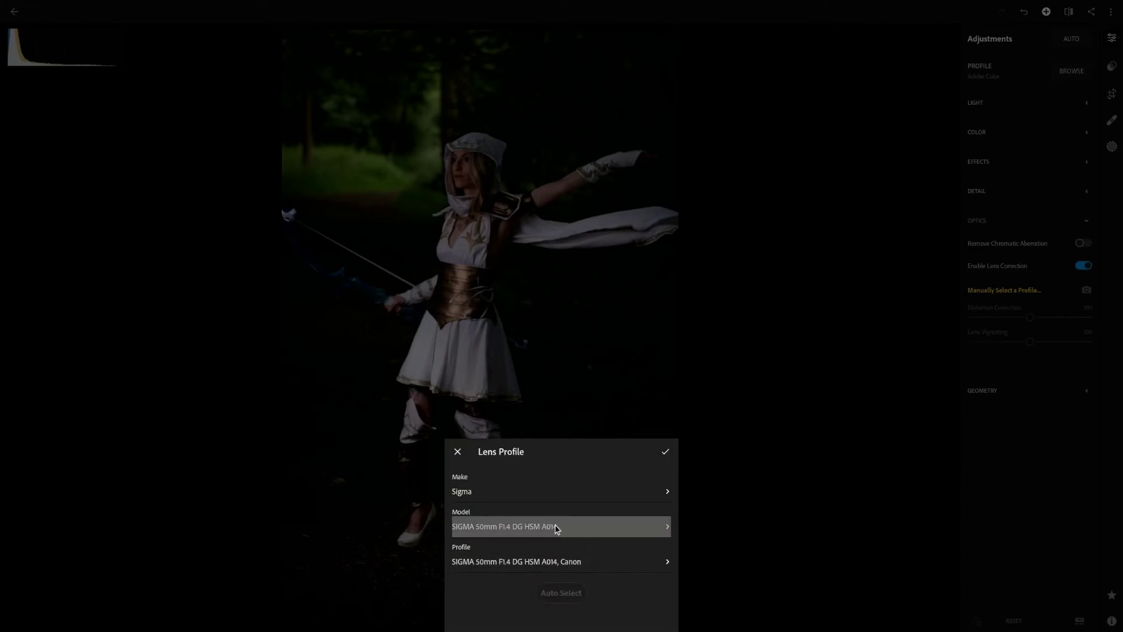
click(666, 454)
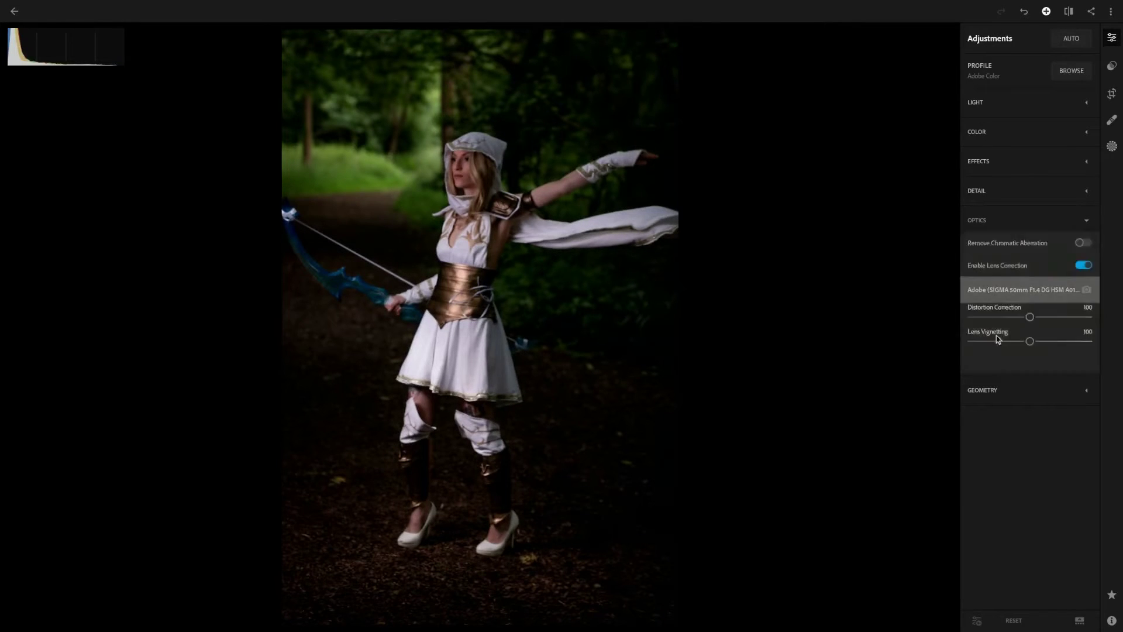
Step: In Crop, toggle the aspect lock and browse the proportion choices without changing them
click(1088, 220)
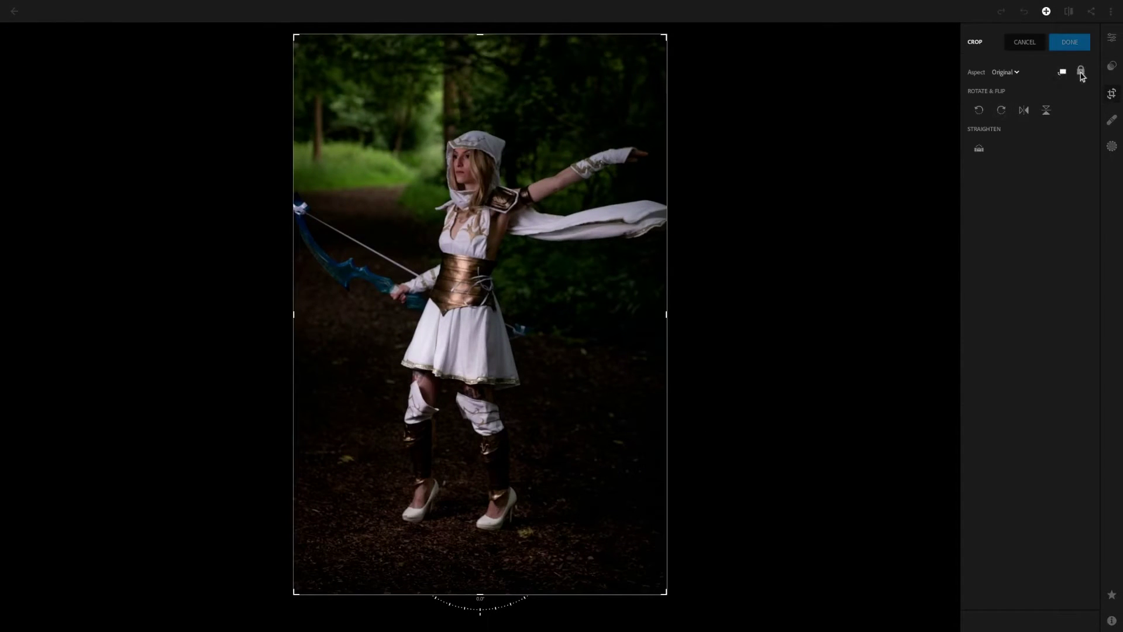
click(1081, 73)
click(1081, 73)
click(1018, 78)
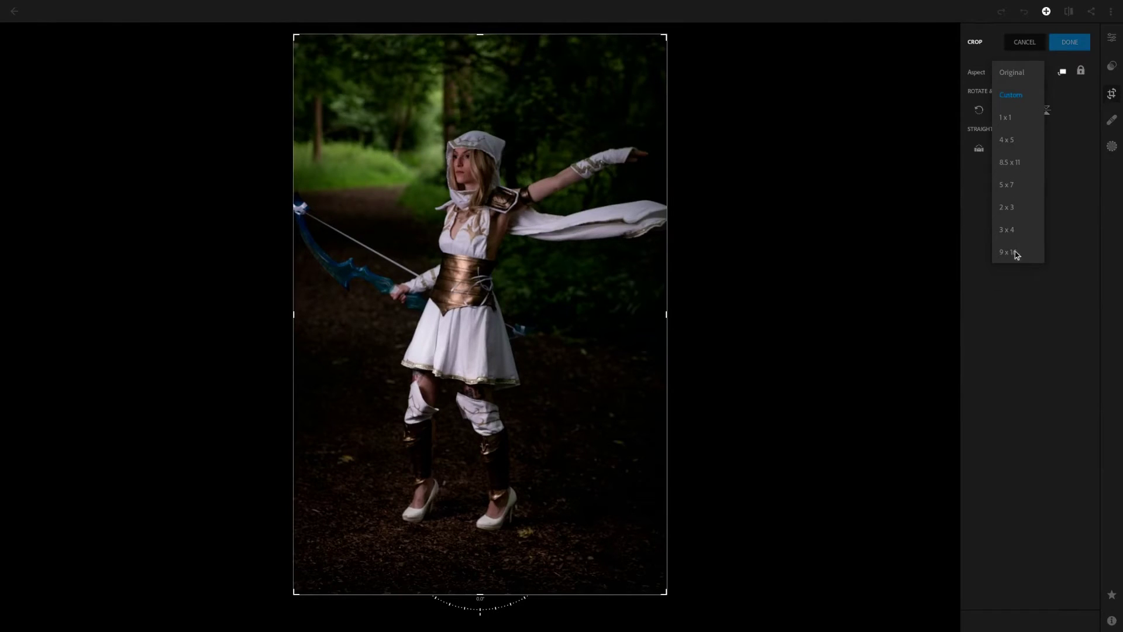
click(1058, 185)
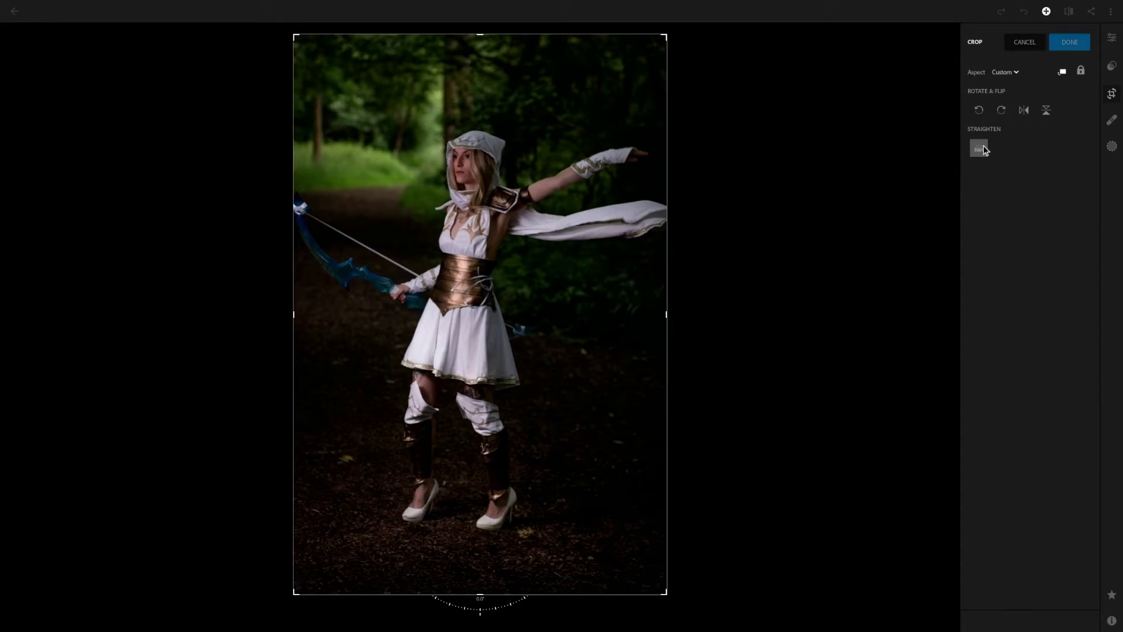
Step: Straighten the photo by -0.1° with a drawn level line and apply the crop
click(983, 150)
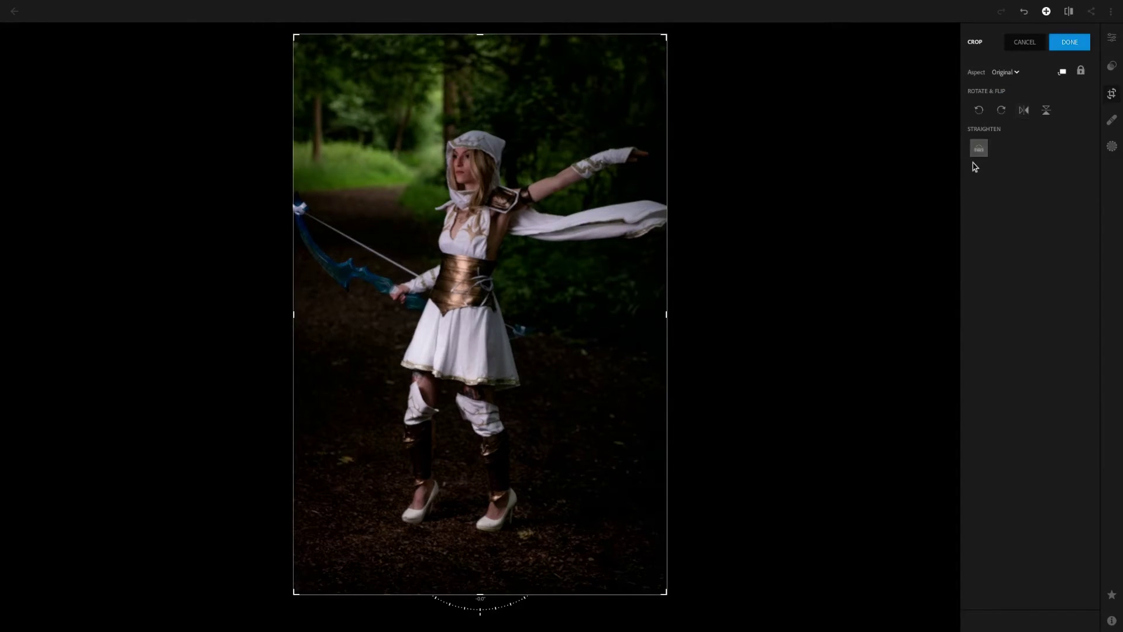
click(980, 151)
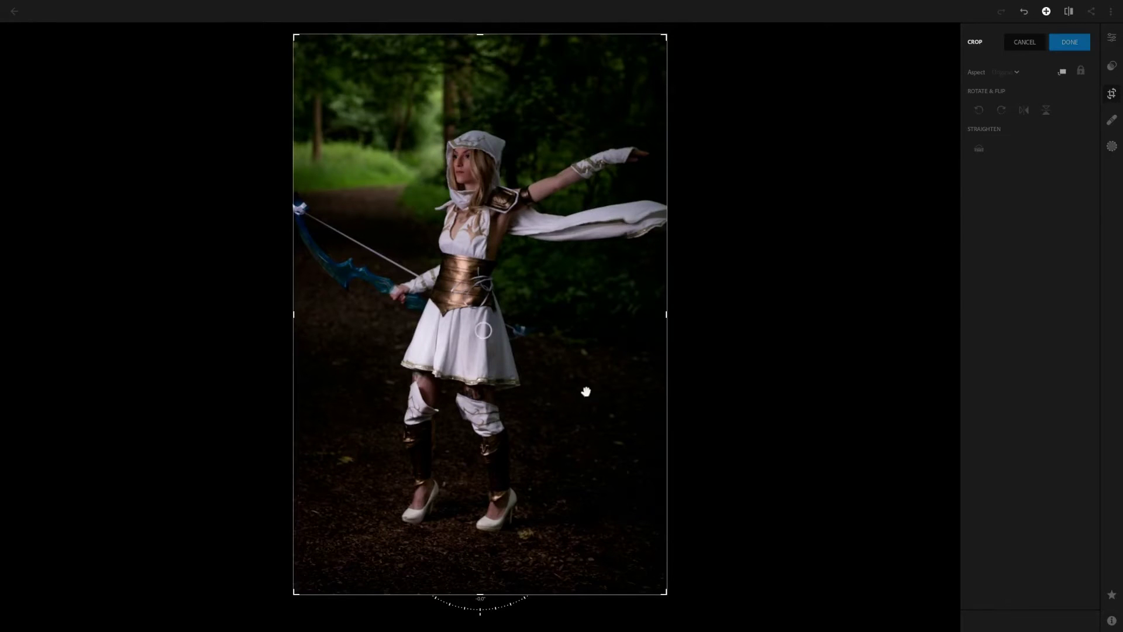
drag(573, 381, 562, 400)
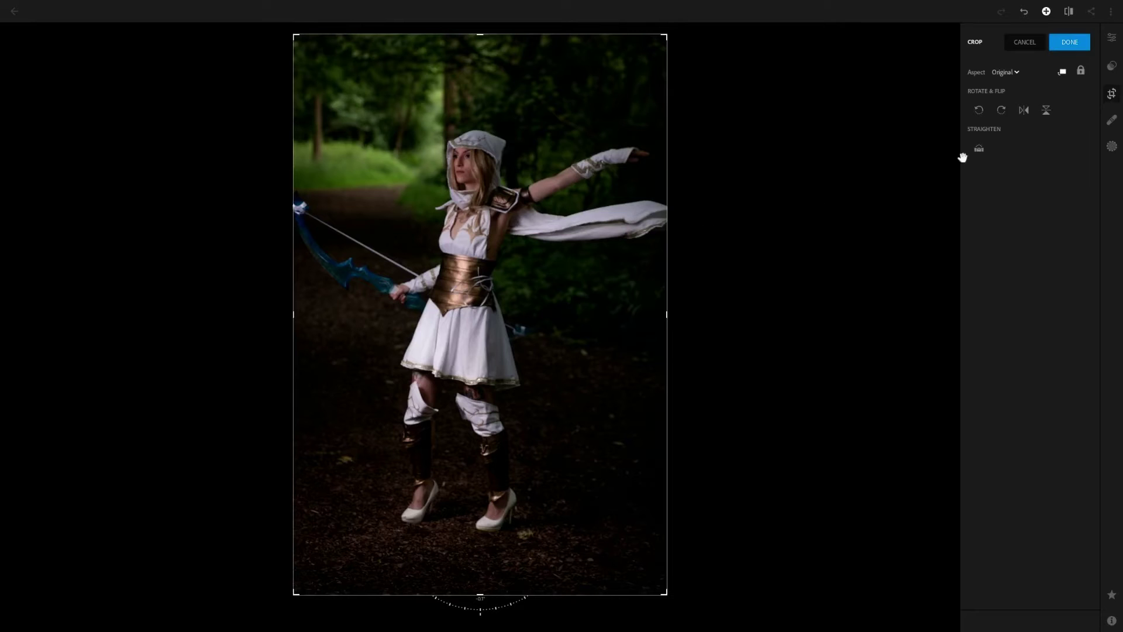
click(1114, 41)
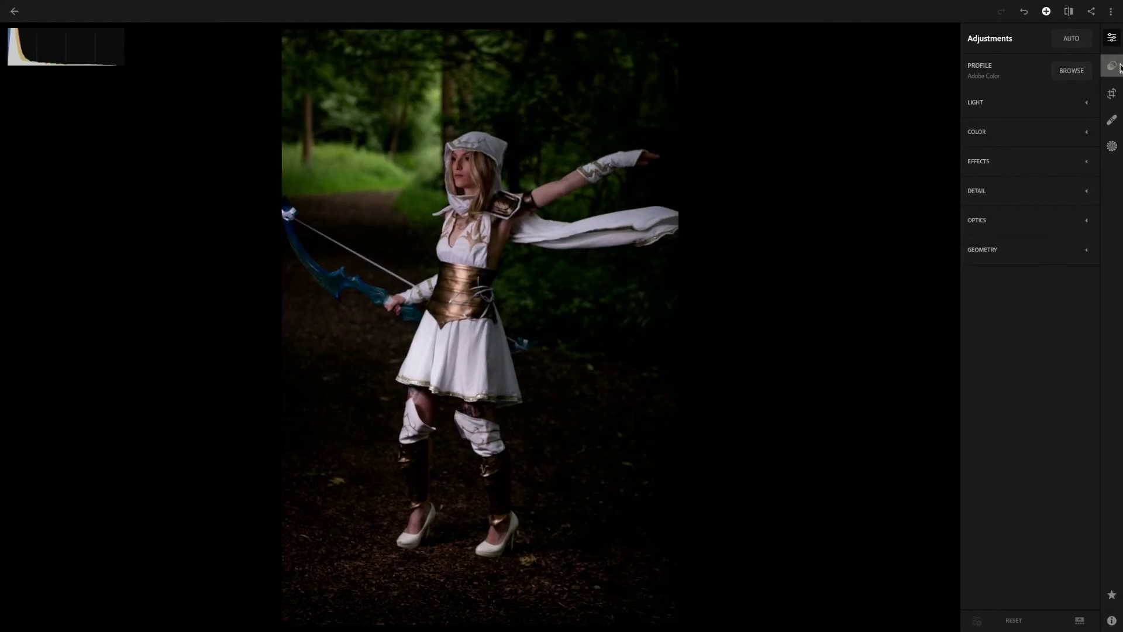
click(1116, 67)
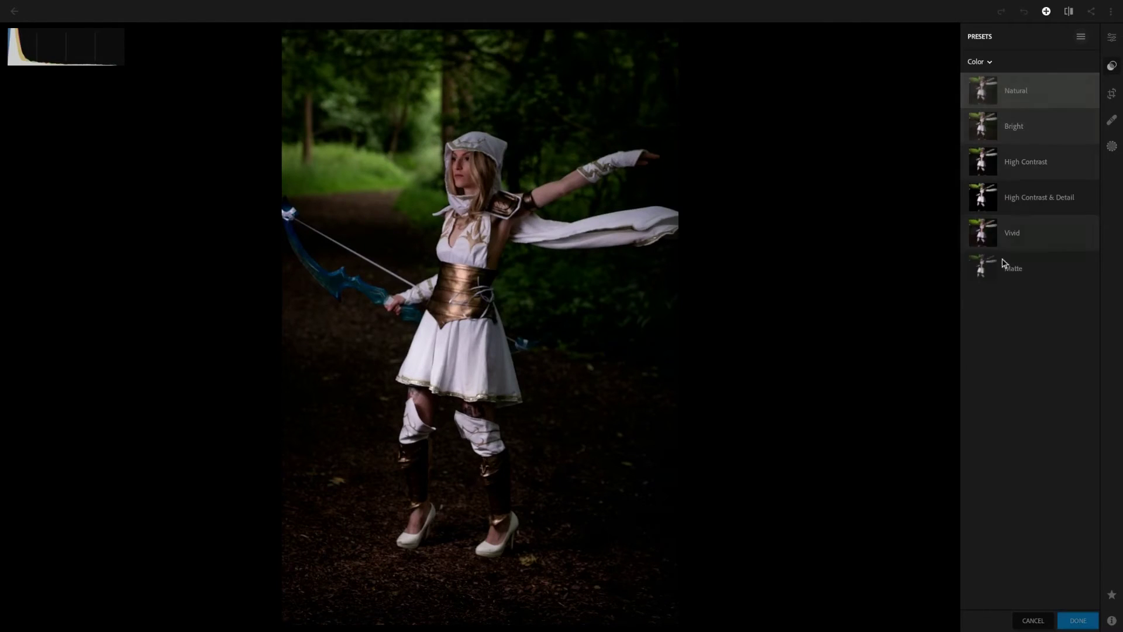
click(1033, 620)
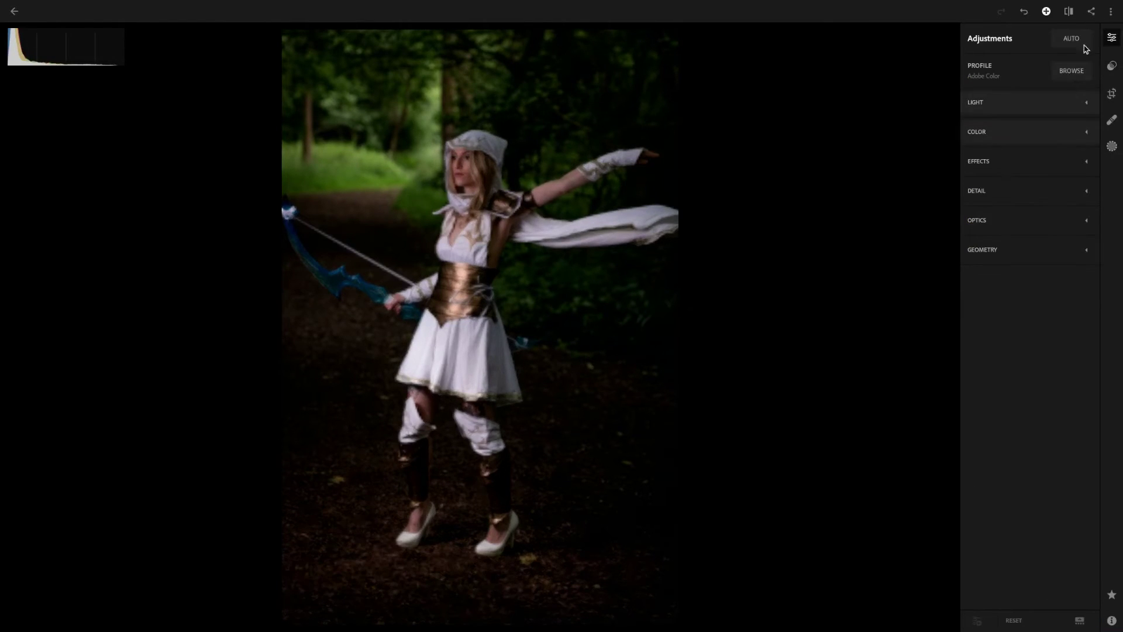
click(1111, 12)
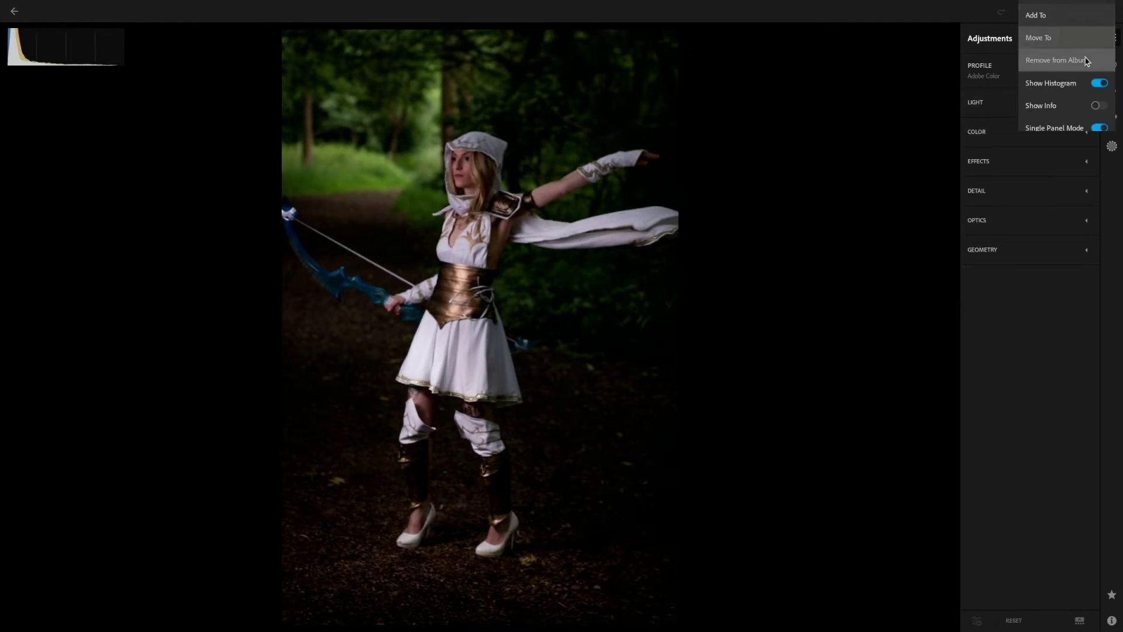
scroll(1075, 82, down, 1)
scroll(1073, 95, down, 1)
scroll(1074, 92, down, 1)
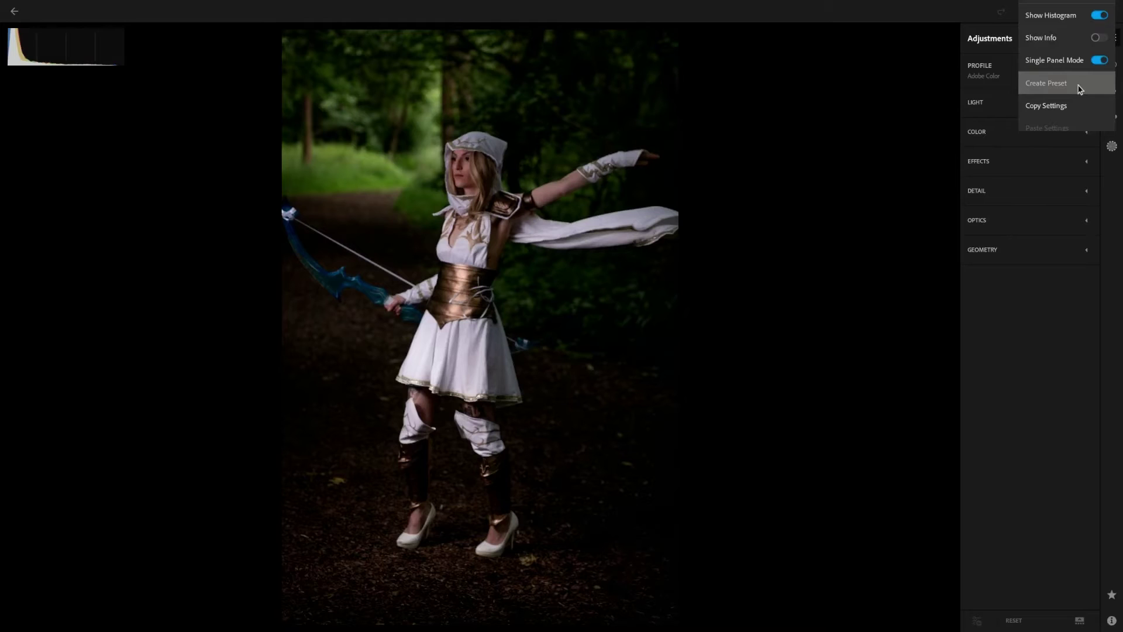
scroll(1072, 90, down, 1)
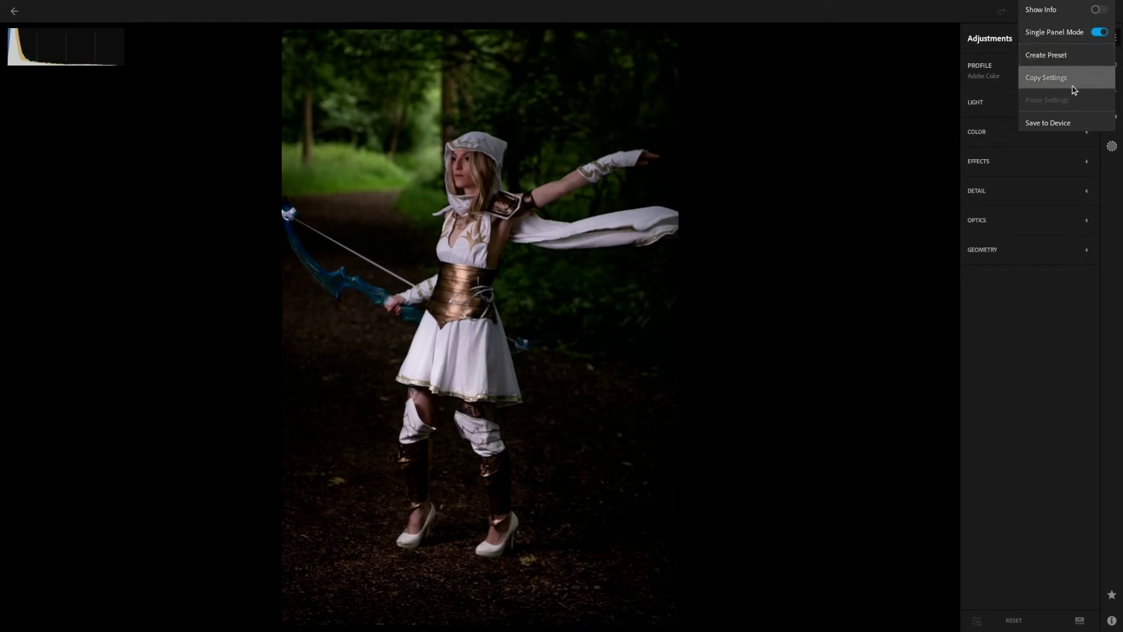
scroll(1061, 89, down, 1)
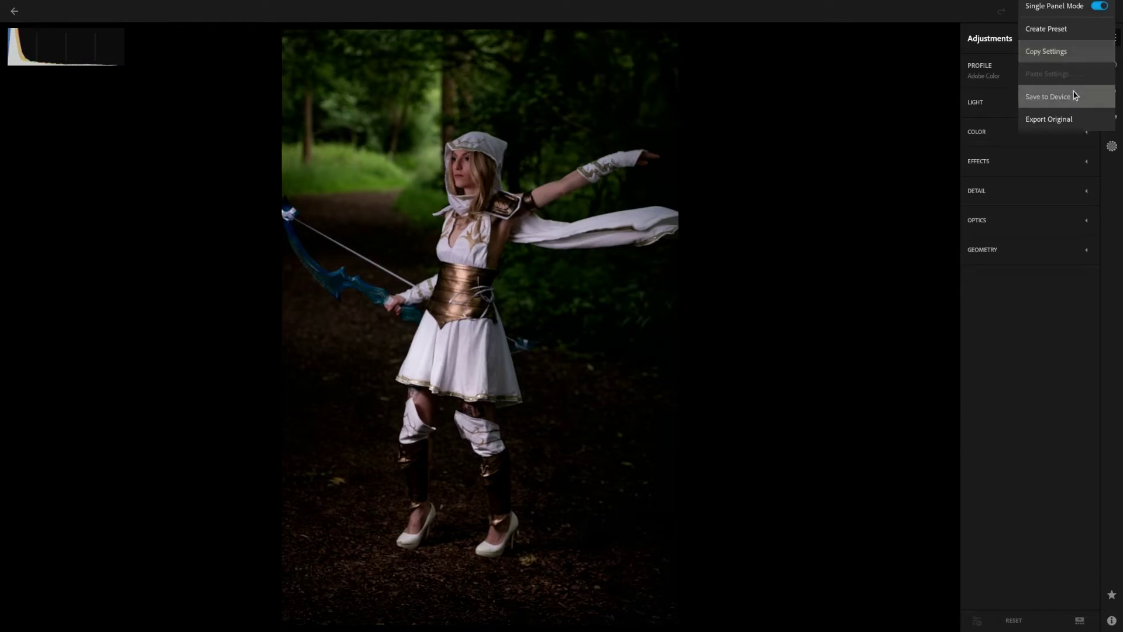
scroll(1079, 100, down, 1)
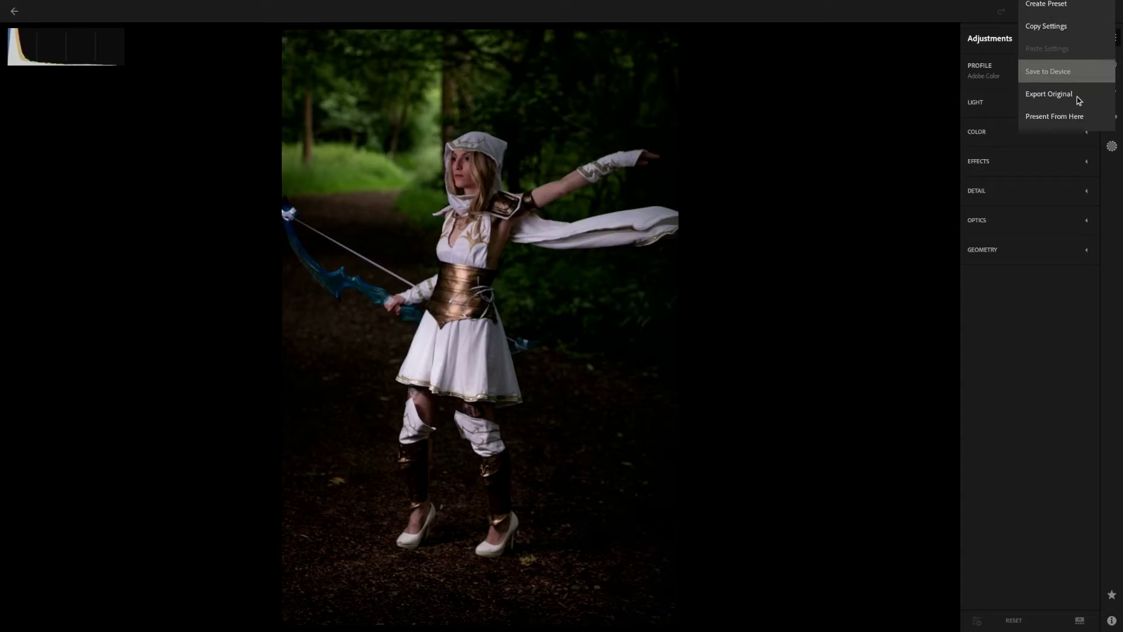
scroll(1058, 82, up, 3)
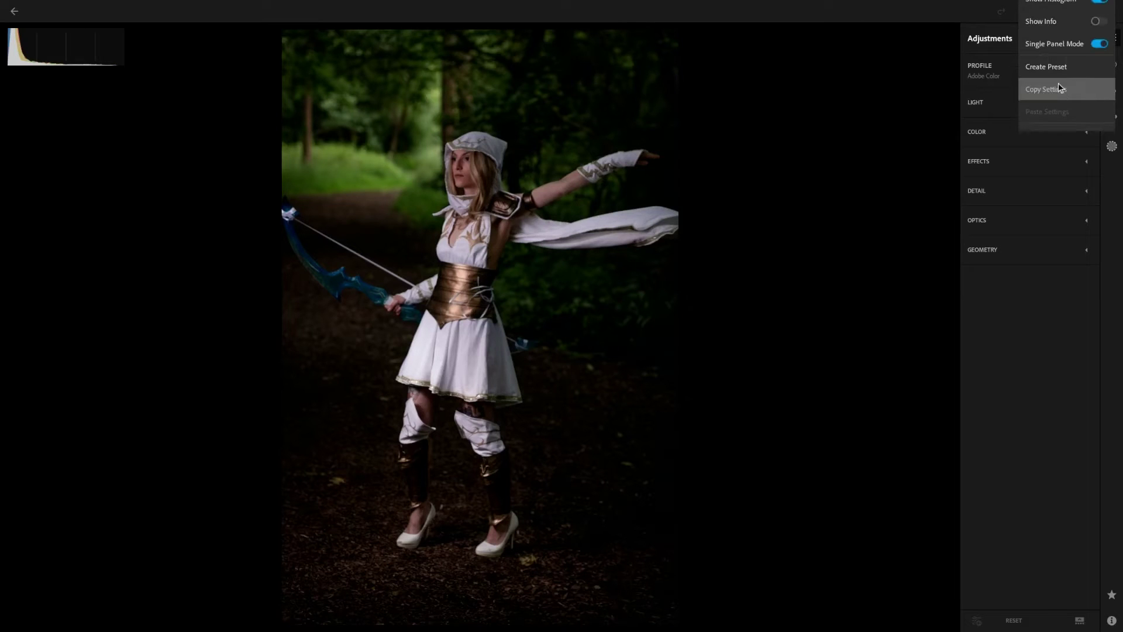
click(835, 159)
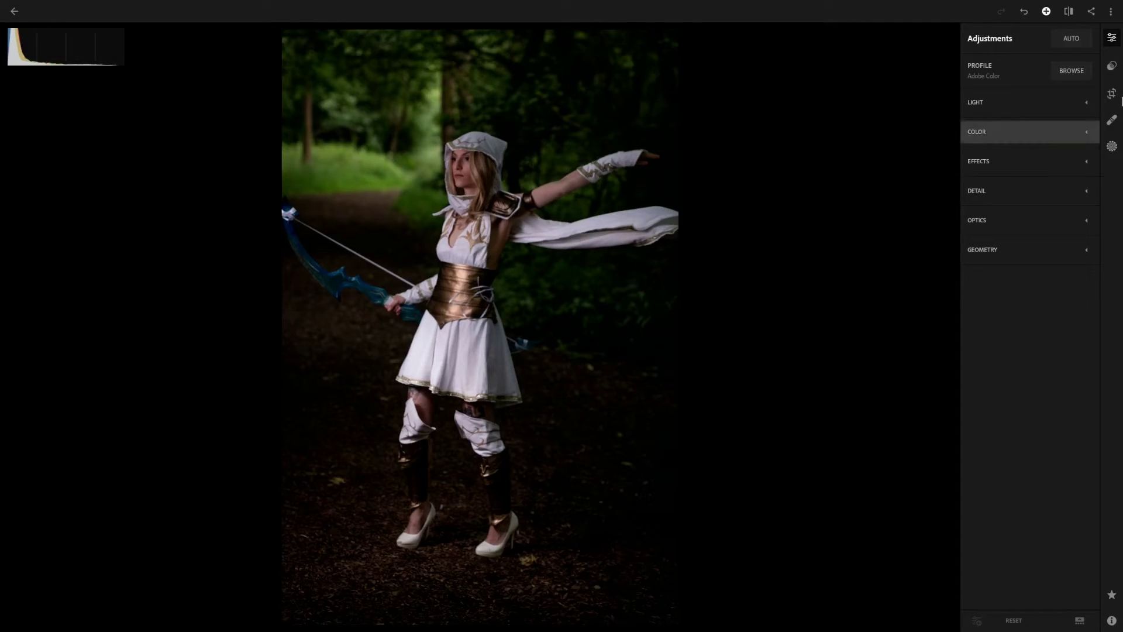
Step: Zoom in on the archer's face and set the mask brush size and near-hard feather
click(395, 191)
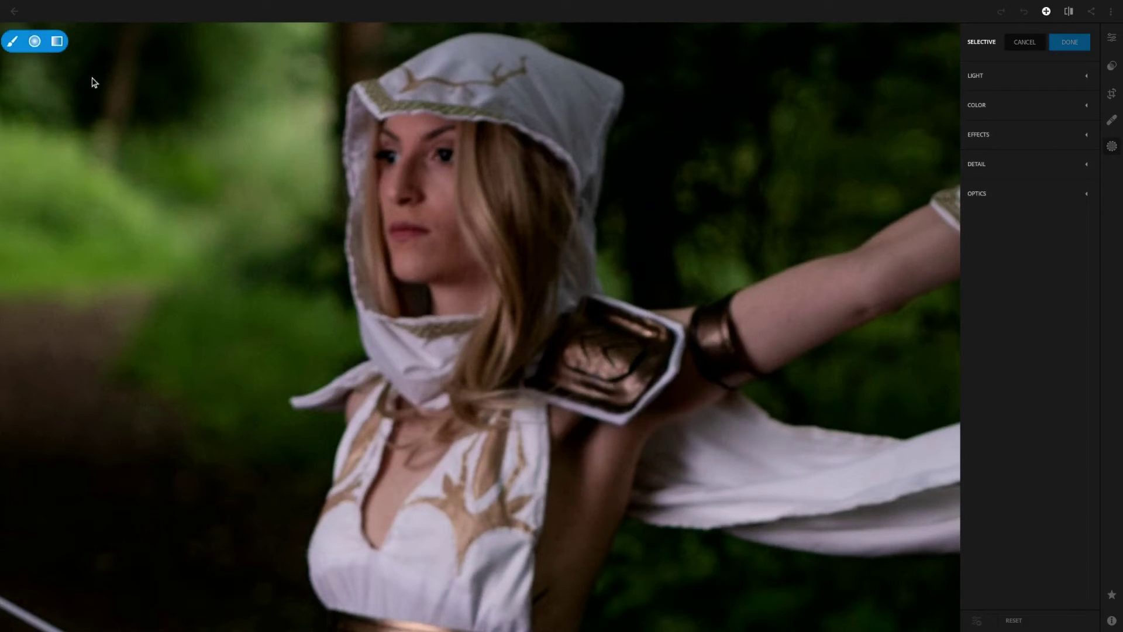
click(13, 42)
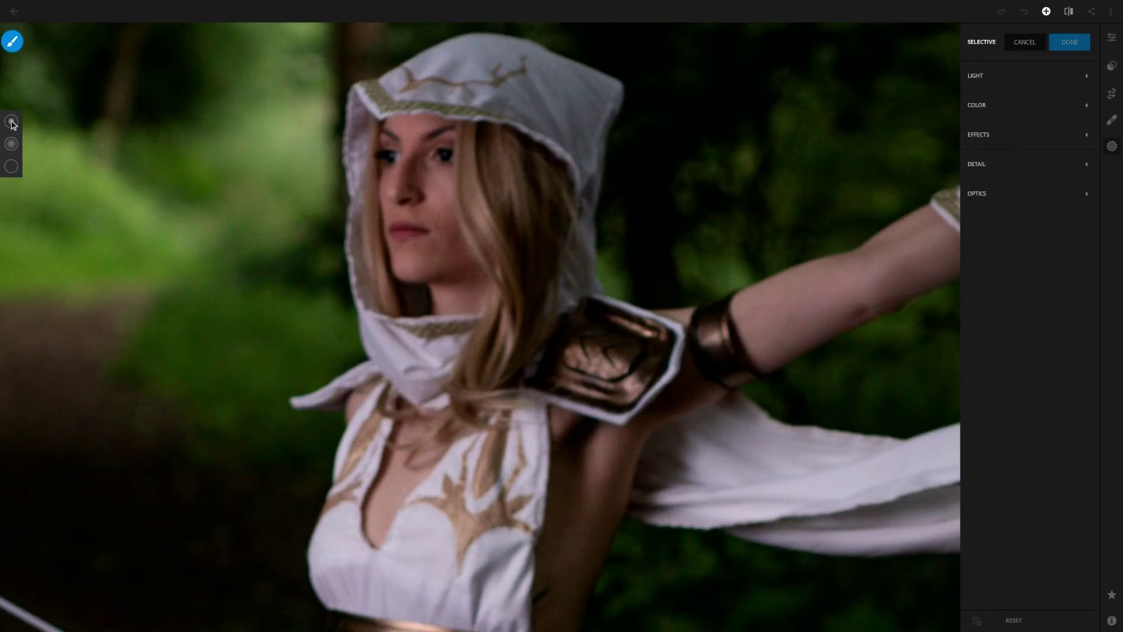
drag(11, 123, 15, 269)
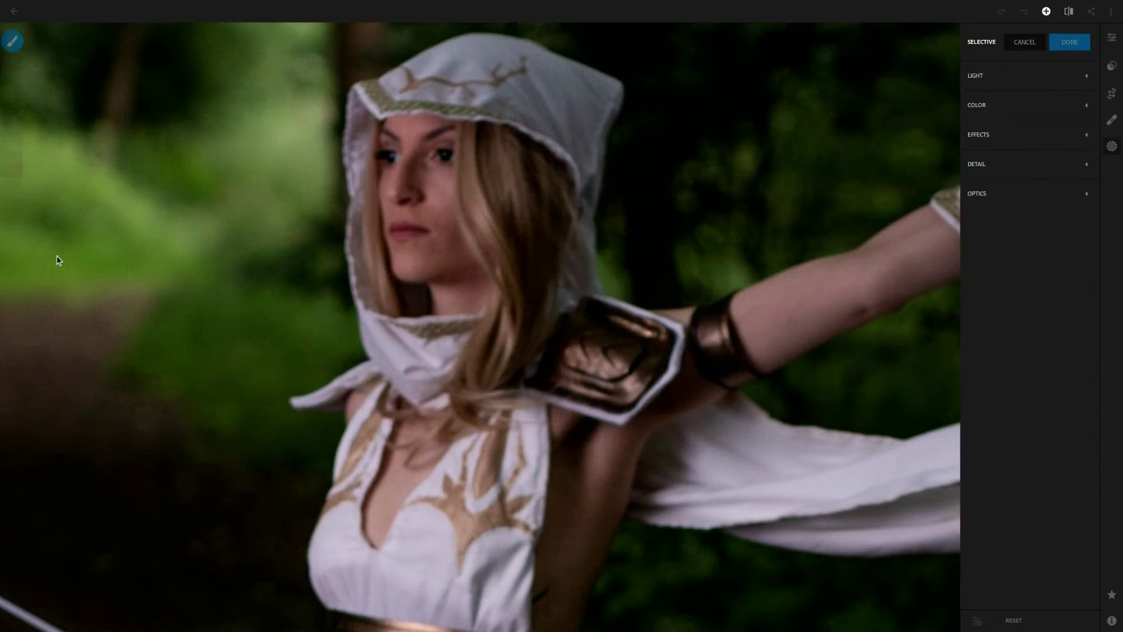
drag(12, 145, 31, 283)
mouse_move(45, 202)
mouse_down()
mouse_move(30, 50)
mouse_move(50, 431)
mouse_move(44, 355)
mouse_up()
Step: Paint a mask over the face, erase spill at chin and hair, and set Clarity -35
mouse_move(413, 119)
mouse_down()
mouse_move(421, 251)
mouse_move(455, 285)
mouse_move(442, 295)
mouse_move(426, 284)
mouse_up()
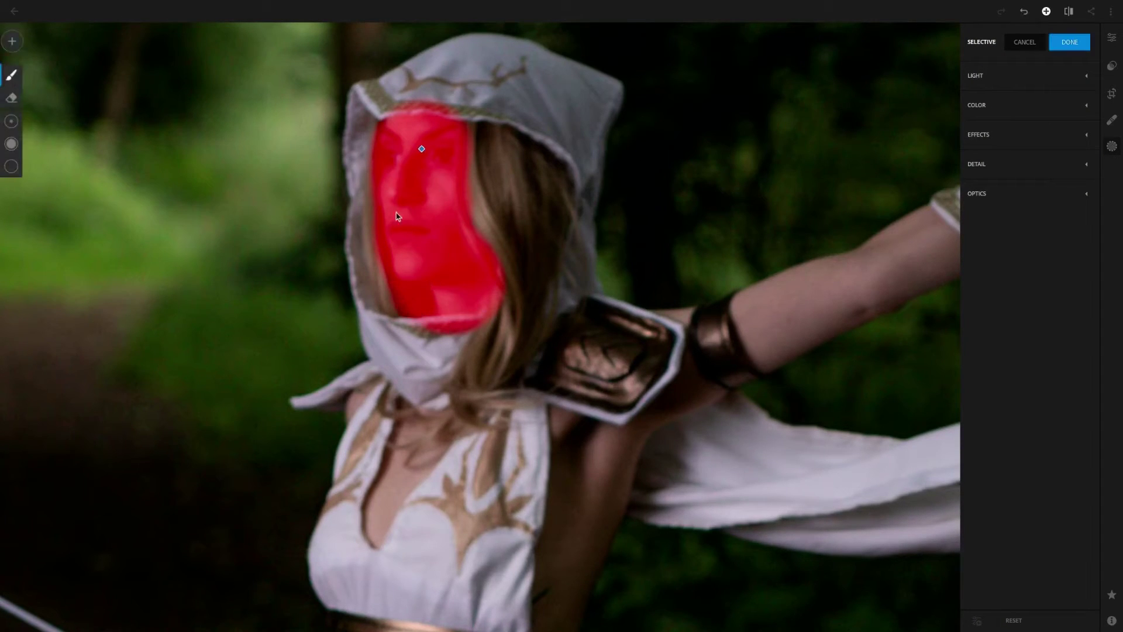
click(12, 97)
mouse_move(387, 304)
mouse_down()
mouse_move(404, 331)
mouse_move(368, 323)
mouse_up()
drag(352, 217, 337, 184)
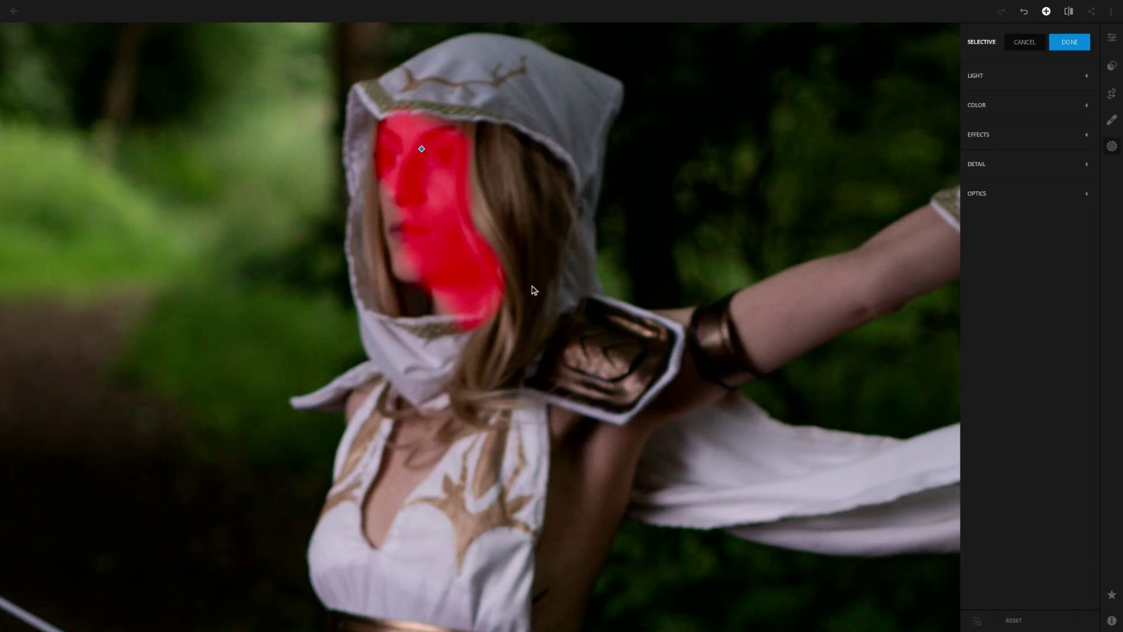
mouse_move(656, 288)
mouse_down()
mouse_move(491, 325)
mouse_move(467, 342)
mouse_up()
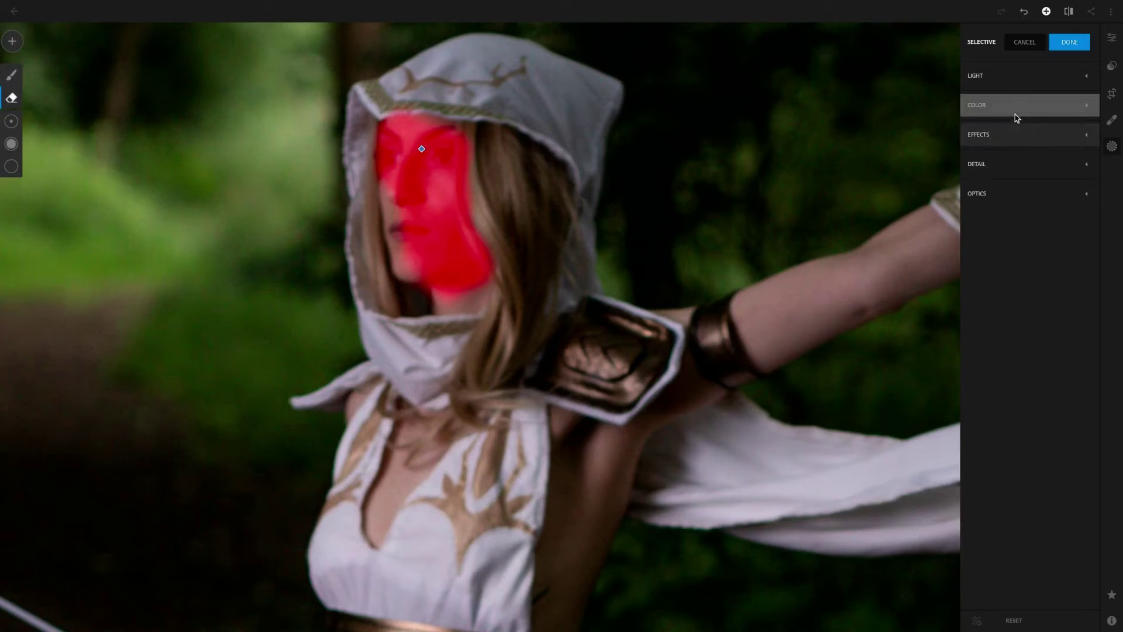
click(1011, 136)
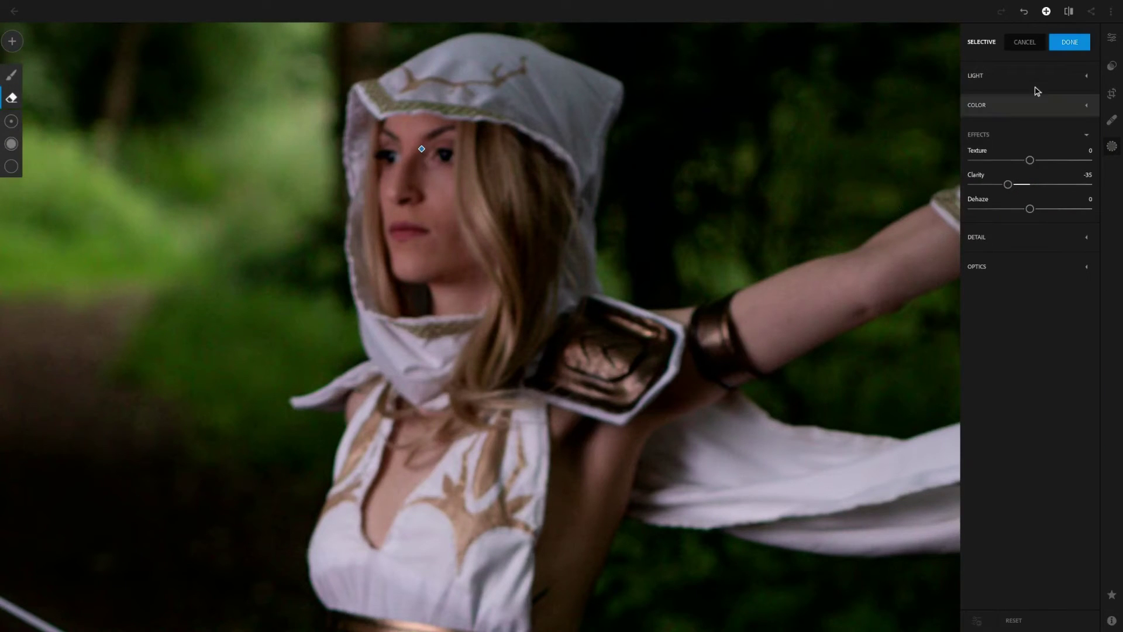
Step: Apply the face mask, zoom out, and set the healing brush size to 77
click(1068, 43)
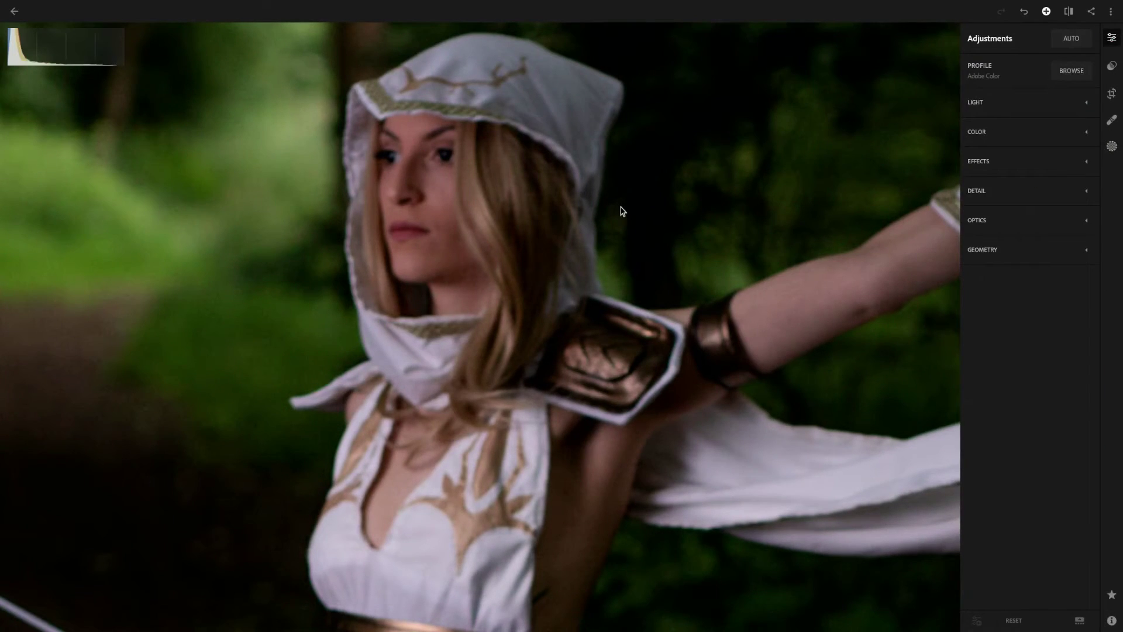
click(622, 215)
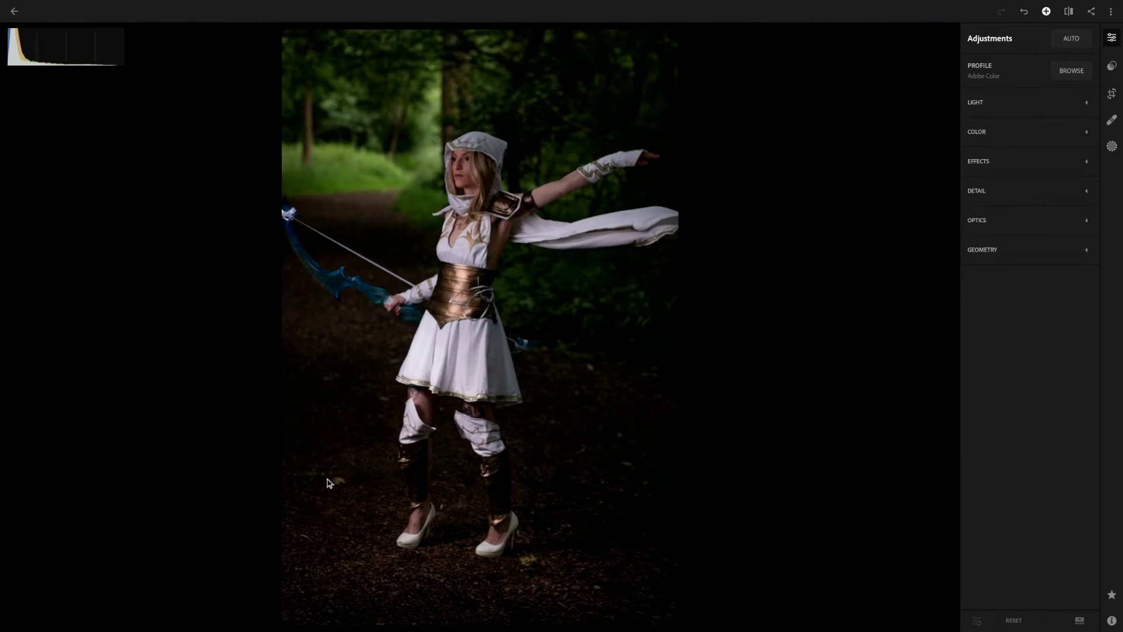
click(1112, 119)
drag(973, 93, 980, 93)
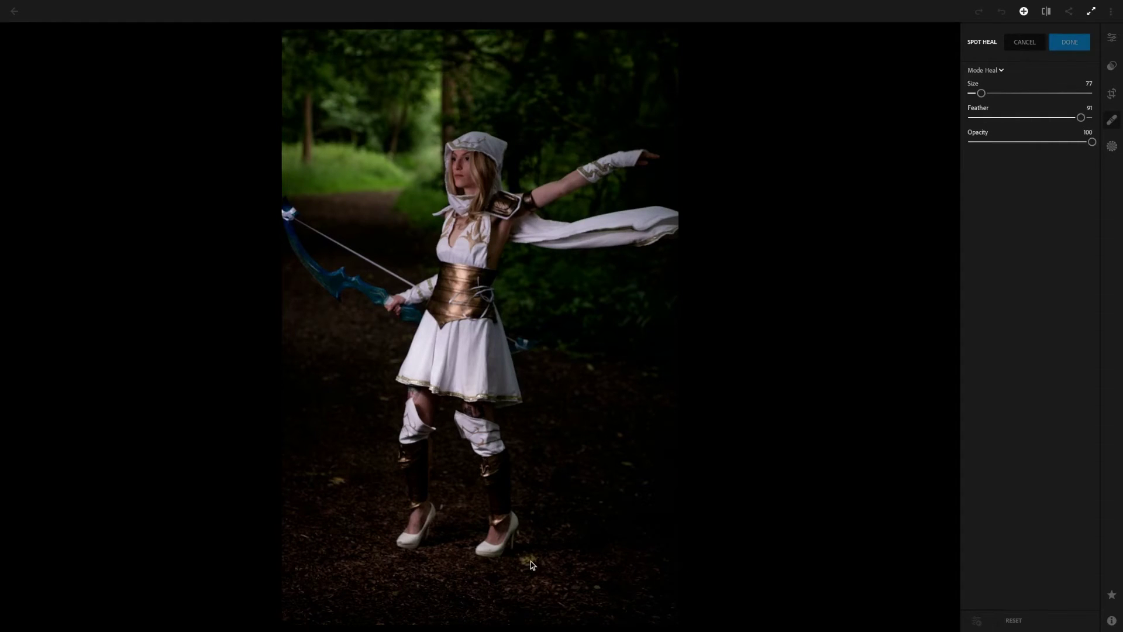
Step: Spot-heal the leaves below the feet and on both sides of the legs
click(530, 560)
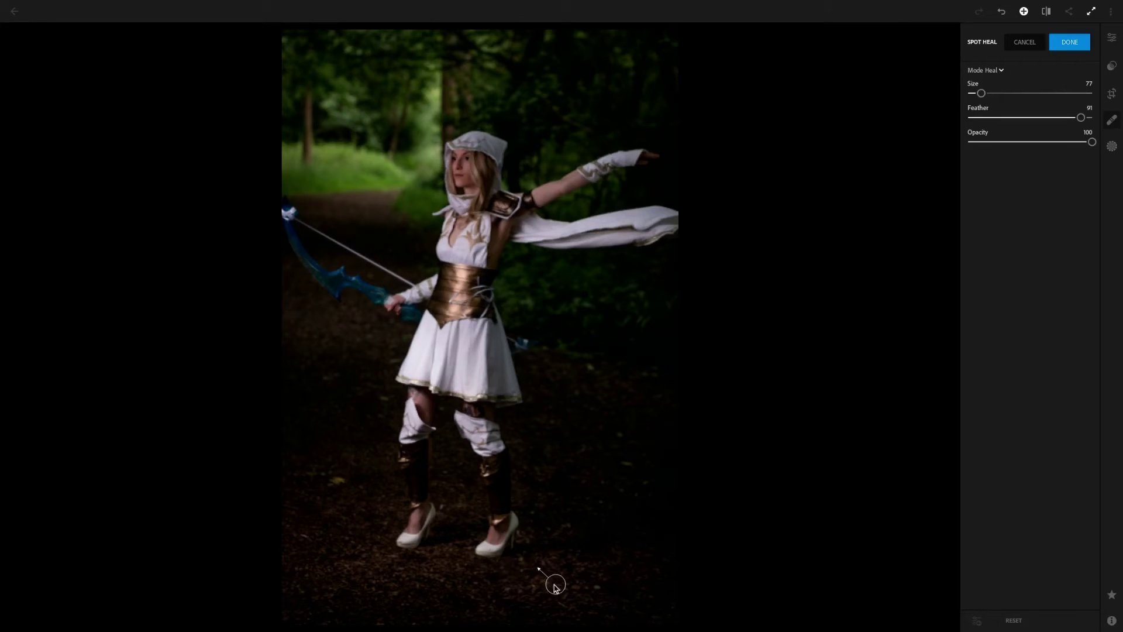
drag(558, 580, 558, 579)
click(339, 485)
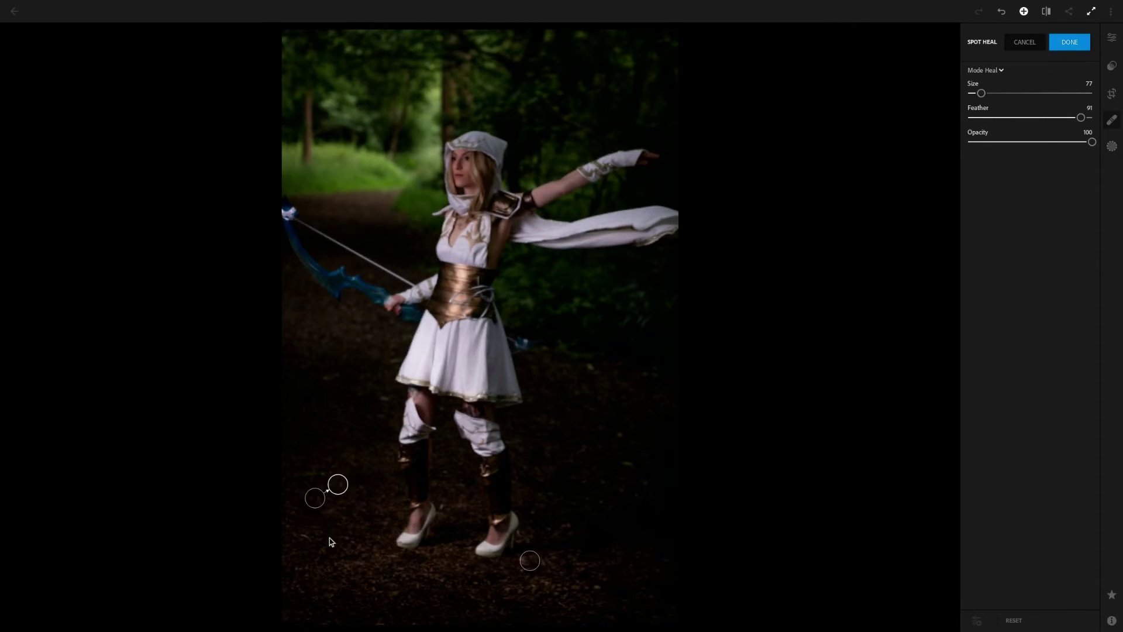
click(627, 468)
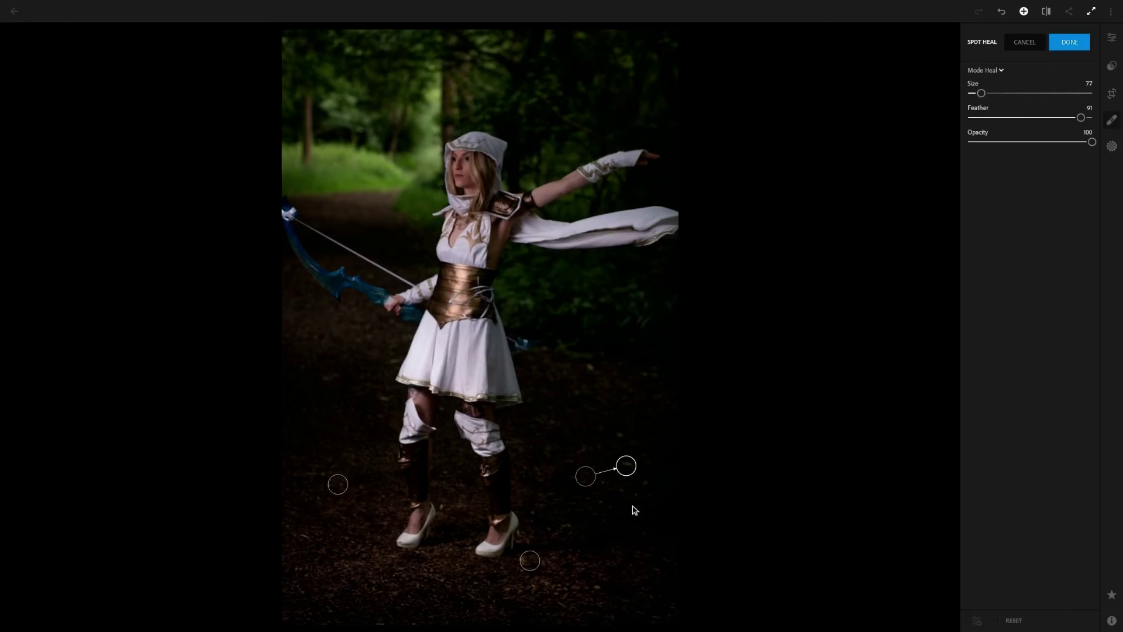
click(622, 436)
Step: Apply the spot heals and give the archer photo a one-star rating in Info
click(1072, 44)
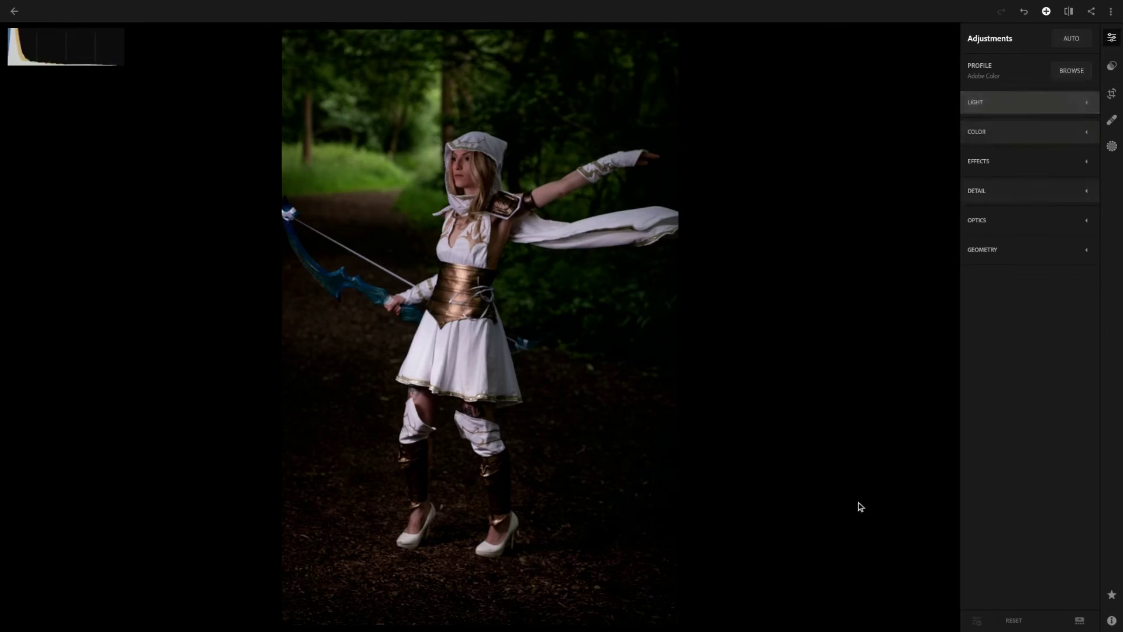
click(1110, 597)
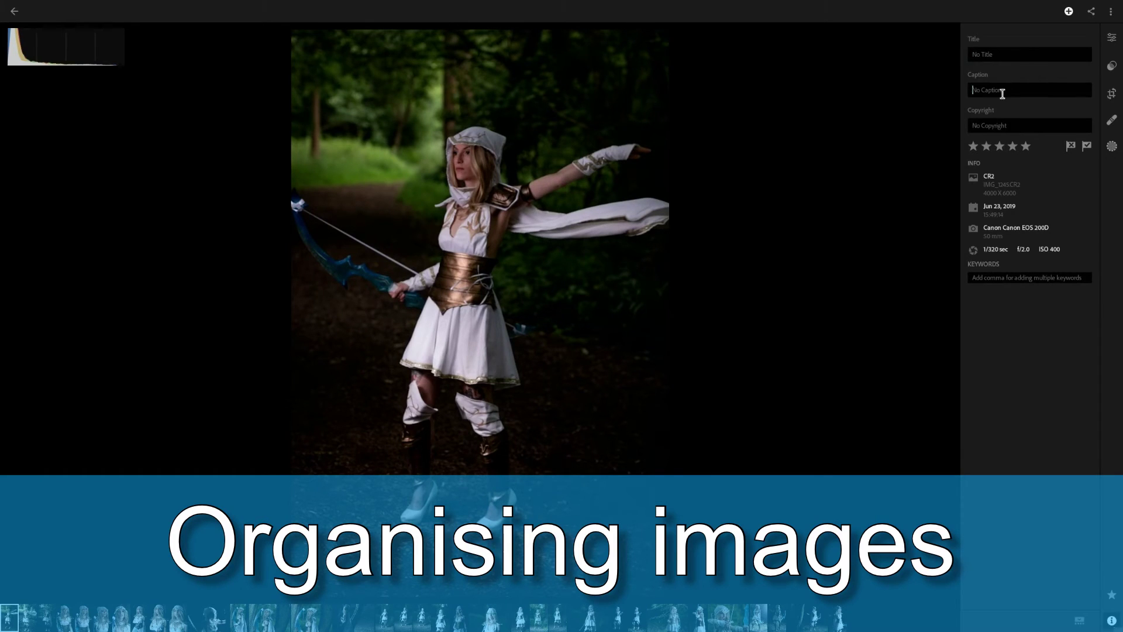
click(1003, 150)
click(1015, 147)
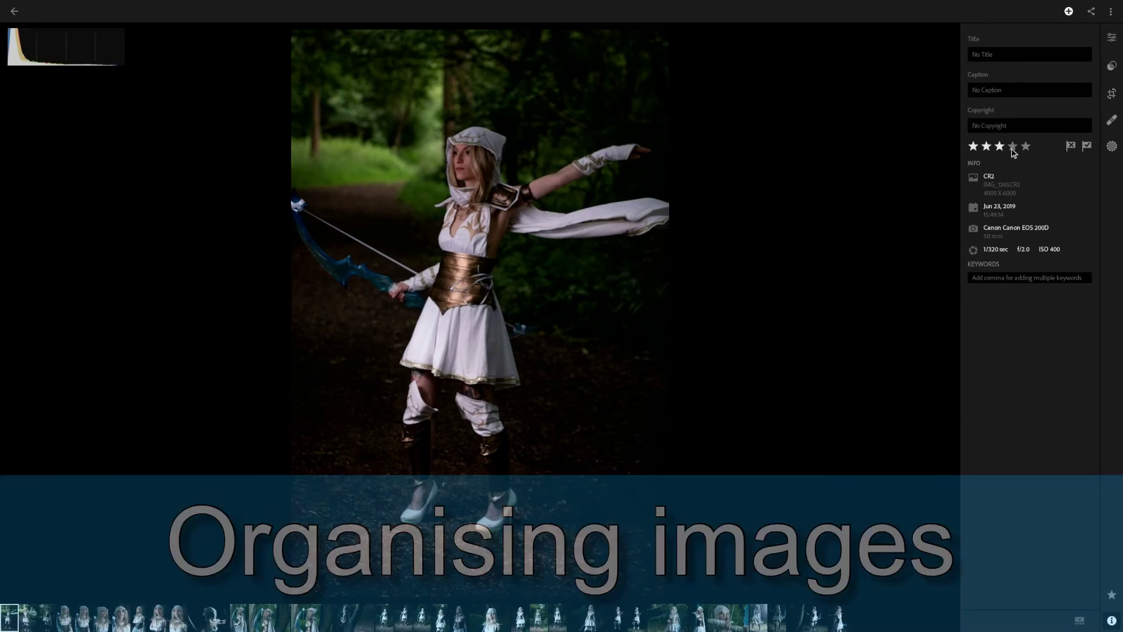
click(975, 147)
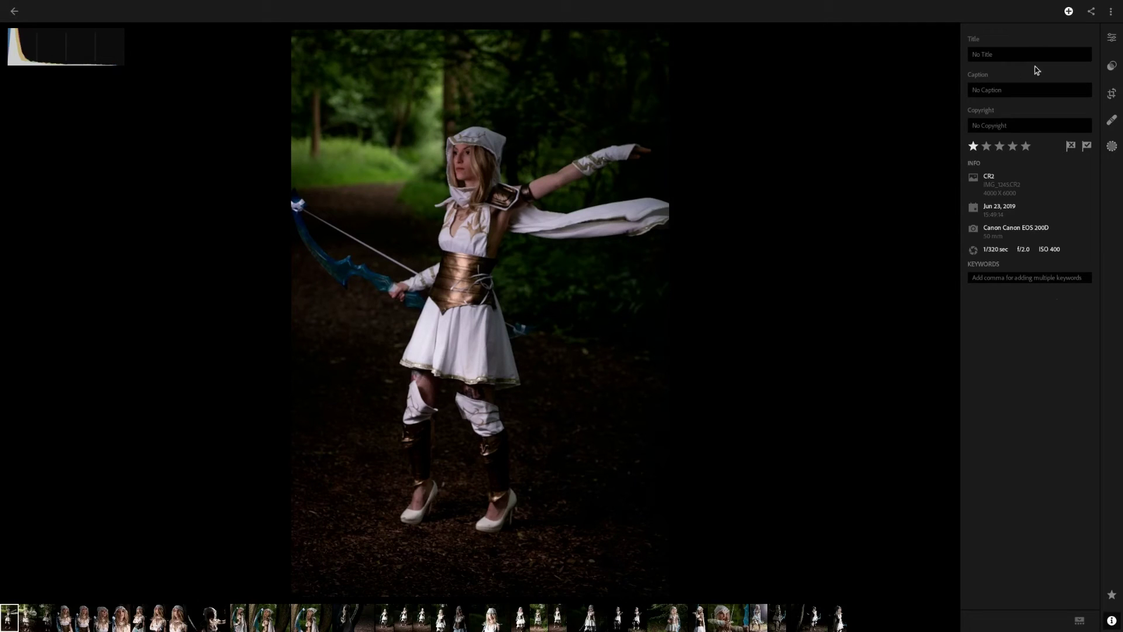
click(1069, 12)
click(1069, 12)
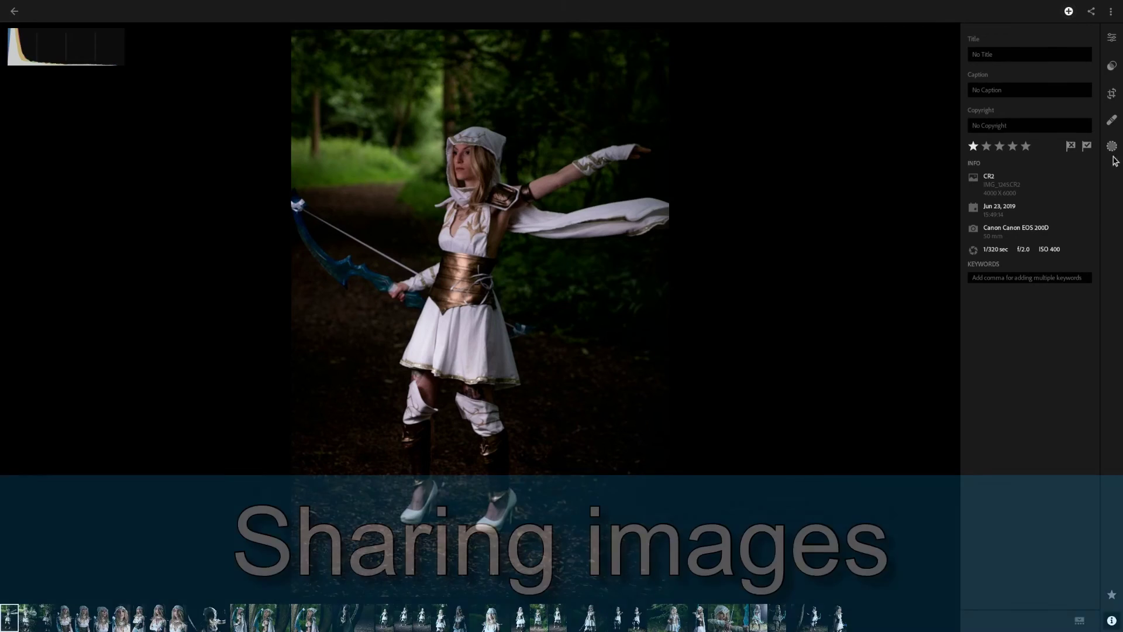
Step: Share the photo as a JPEG via Save to Files, then close the Files window
click(1091, 13)
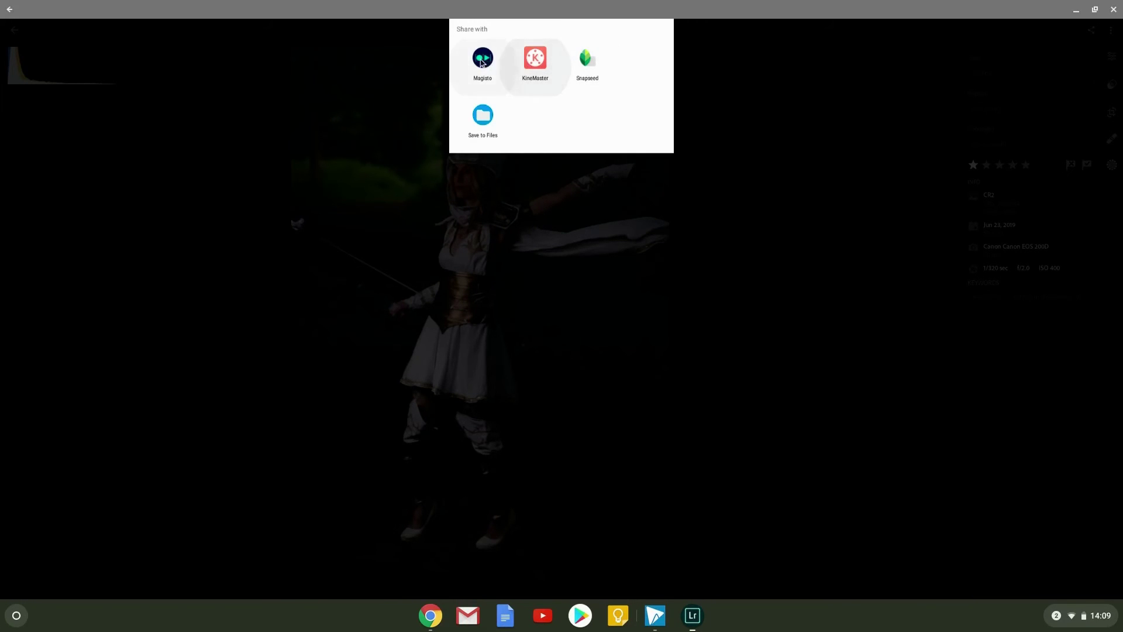
click(483, 117)
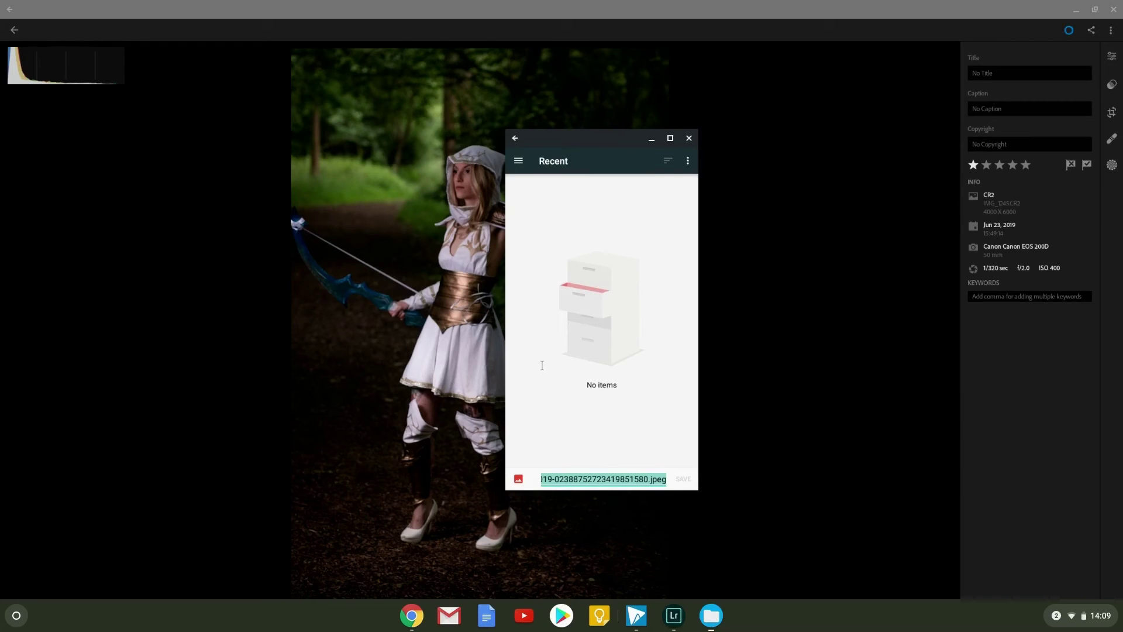
click(691, 139)
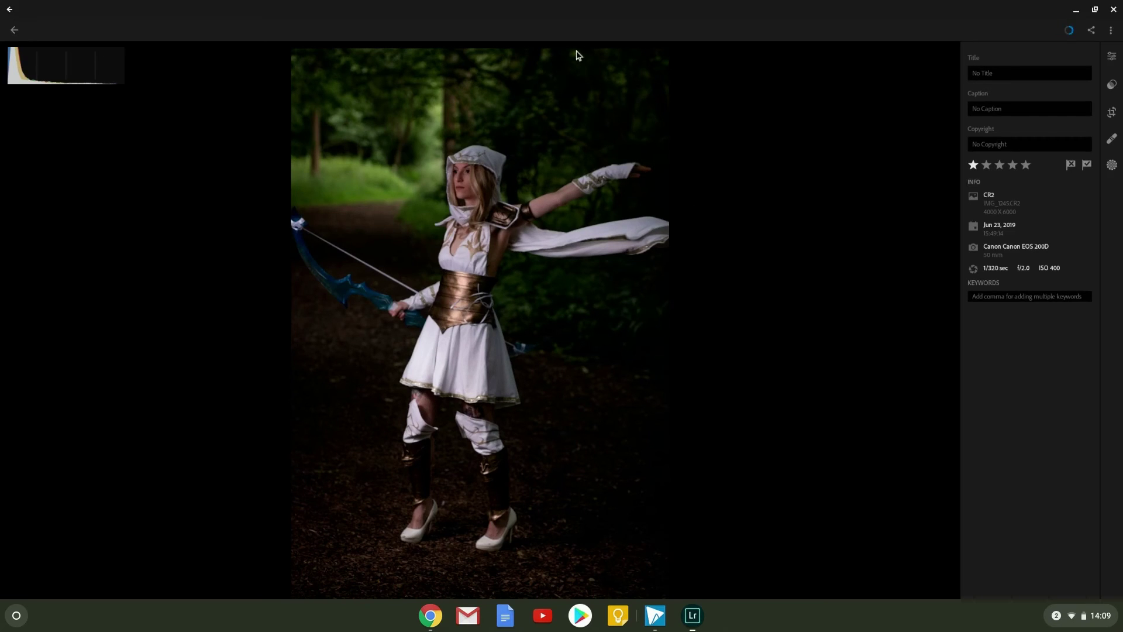
Step: Return to the Katie cosplay album grid and try its filter, search and extra options
click(14, 31)
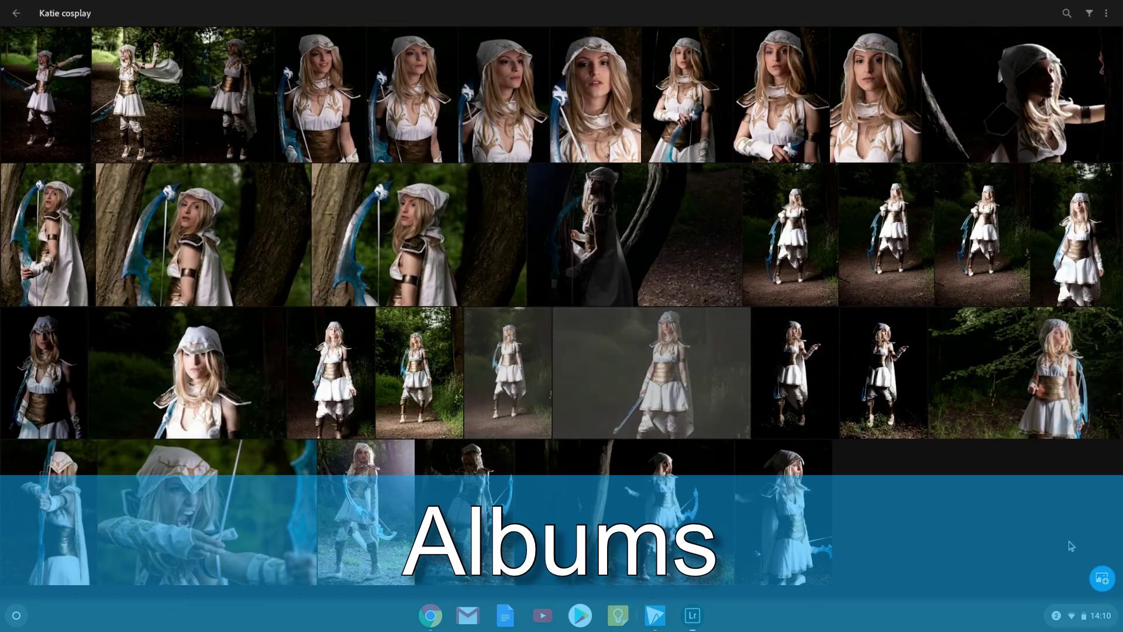
click(1105, 581)
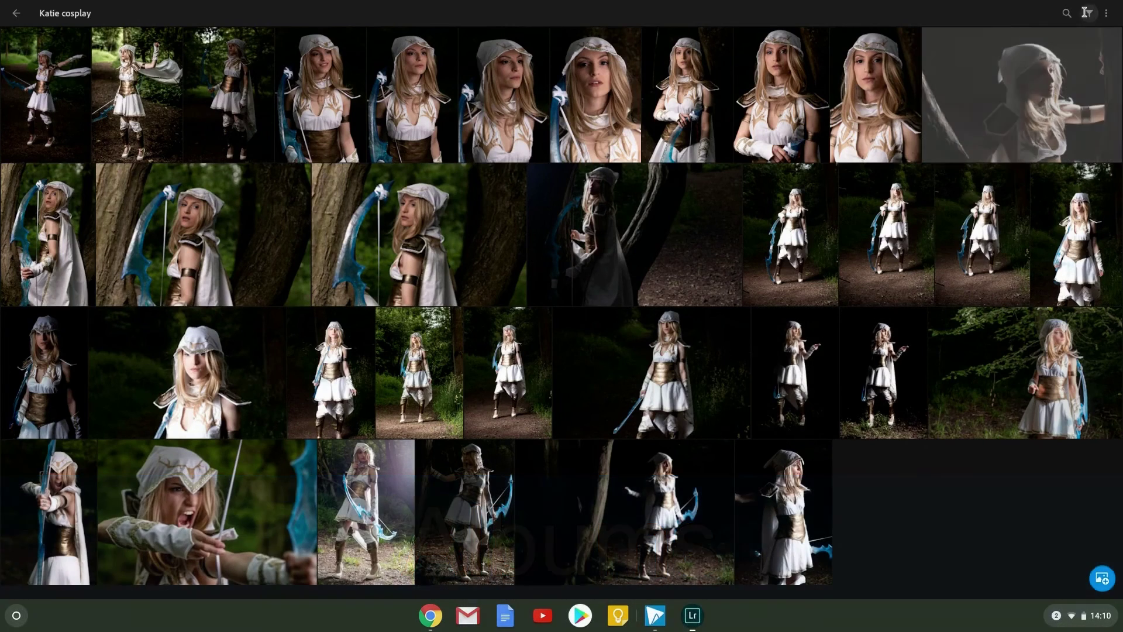
click(1089, 14)
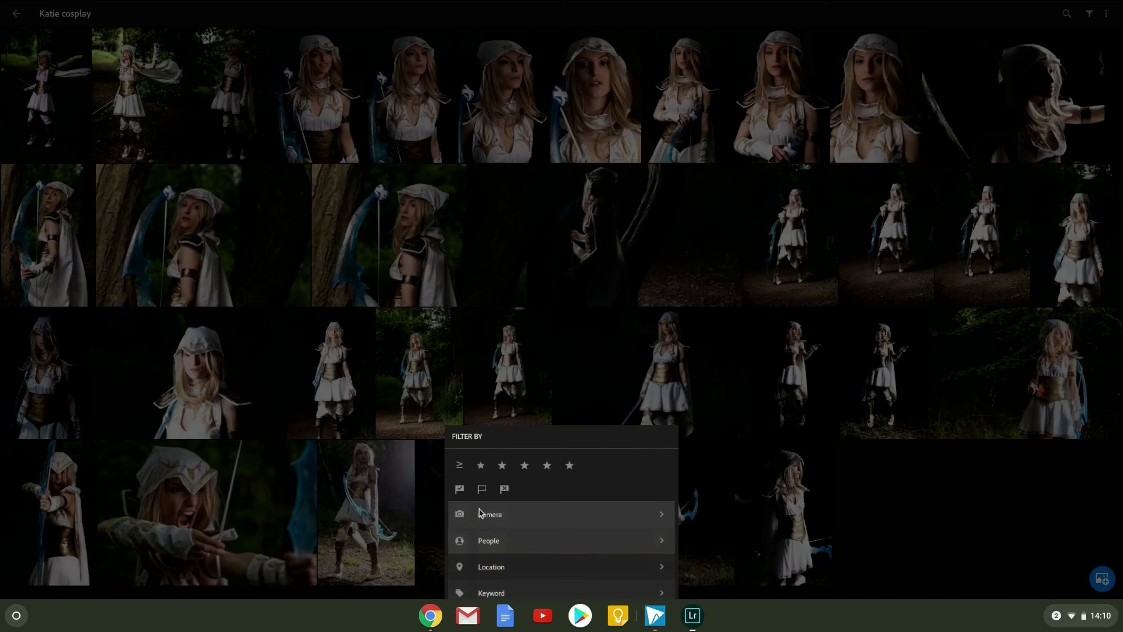
click(1001, 421)
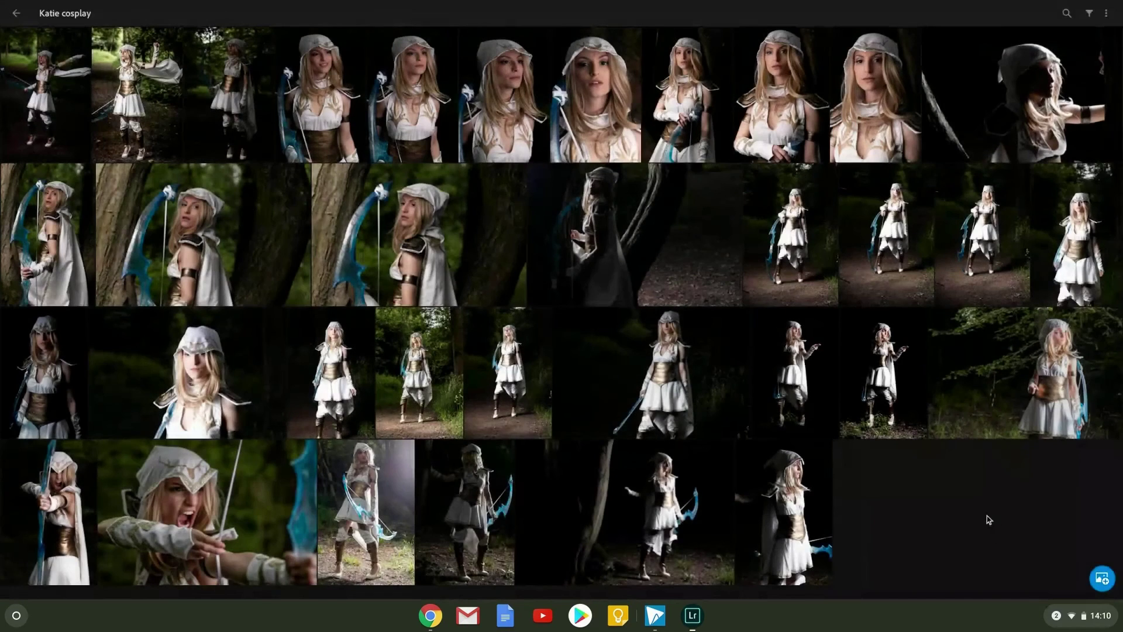
click(1070, 13)
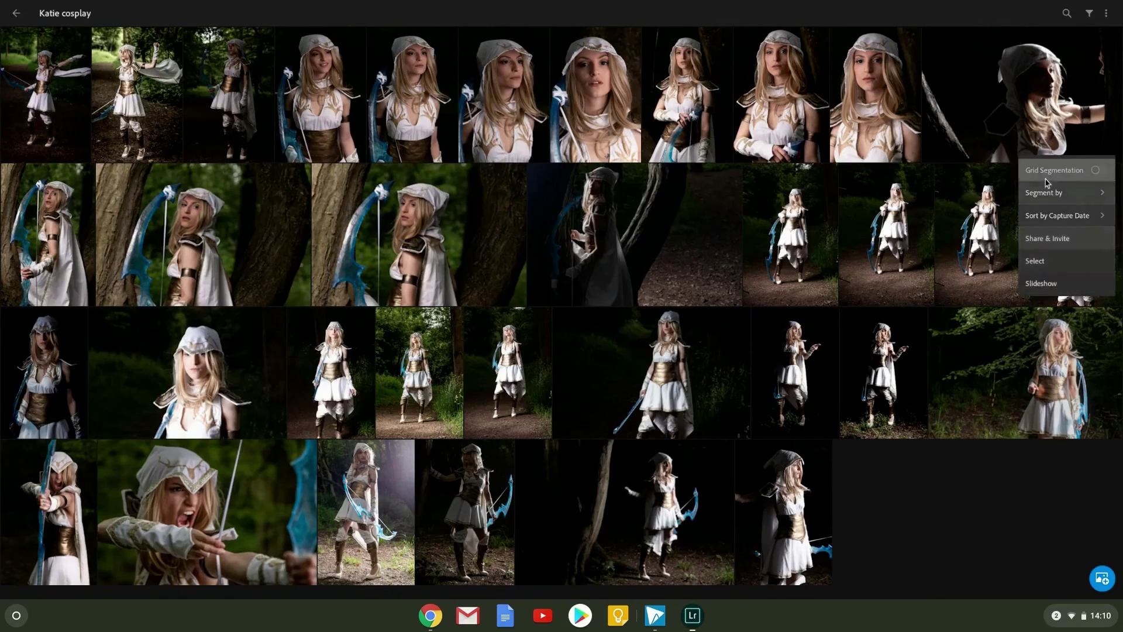
click(914, 537)
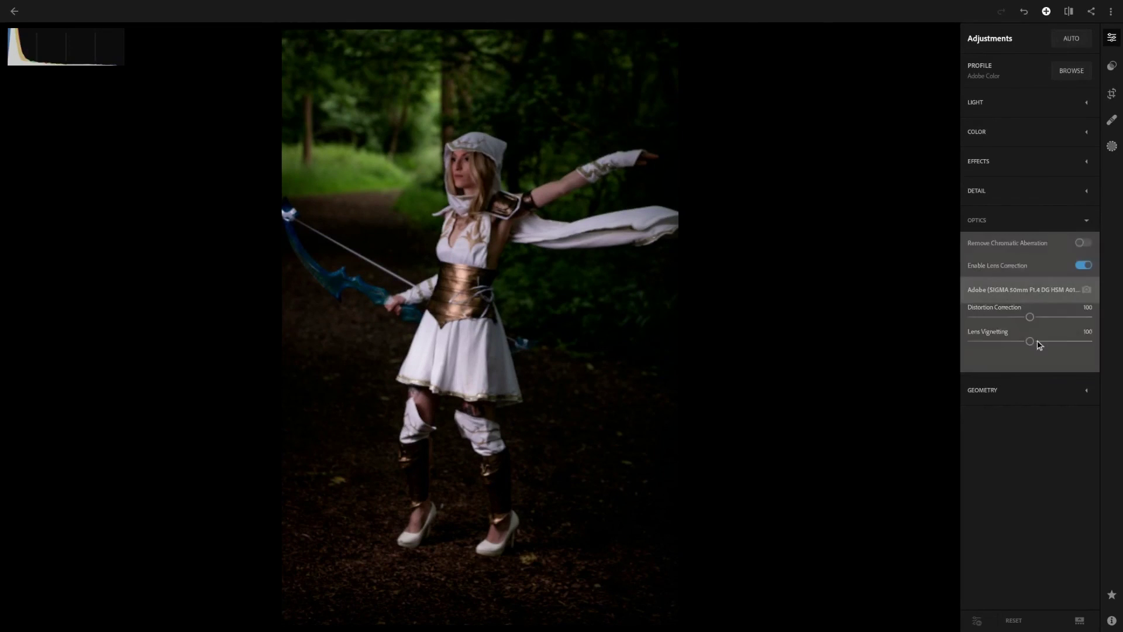
Step: Straighten the archer photo along a drawn level line with Custom crop, tilting about -3.4 degrees
click(1092, 221)
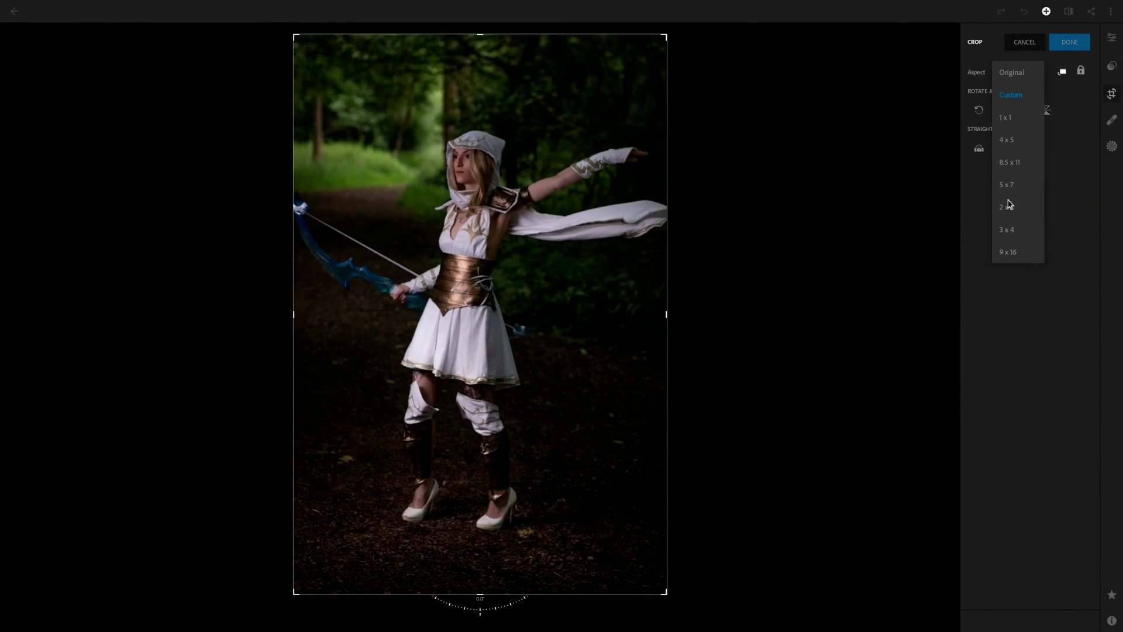
click(1064, 186)
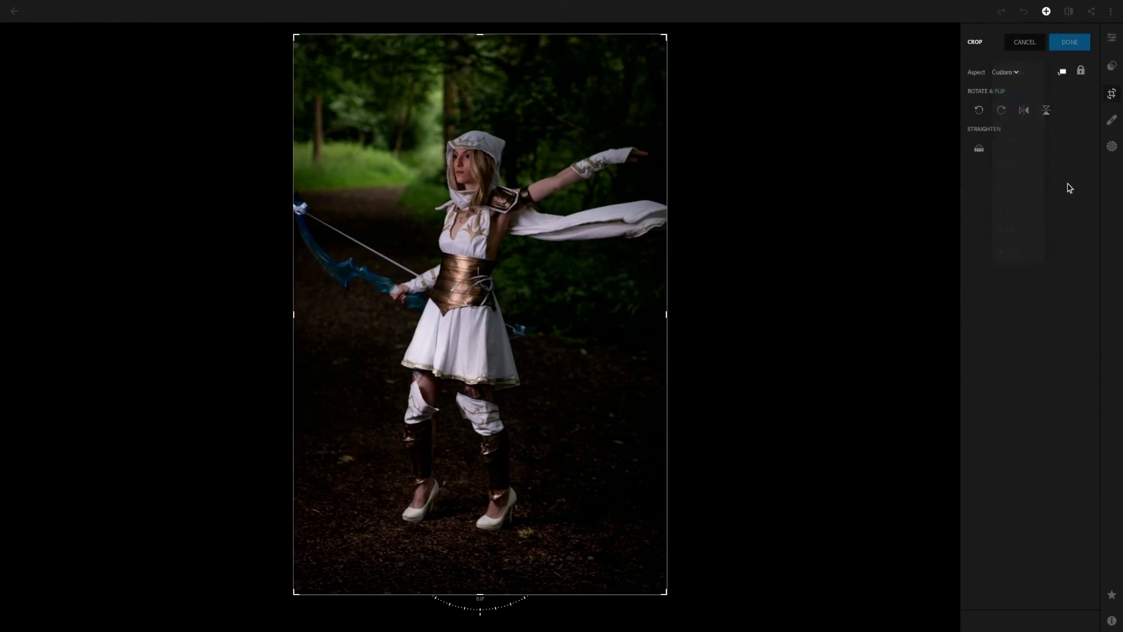
click(981, 150)
click(983, 148)
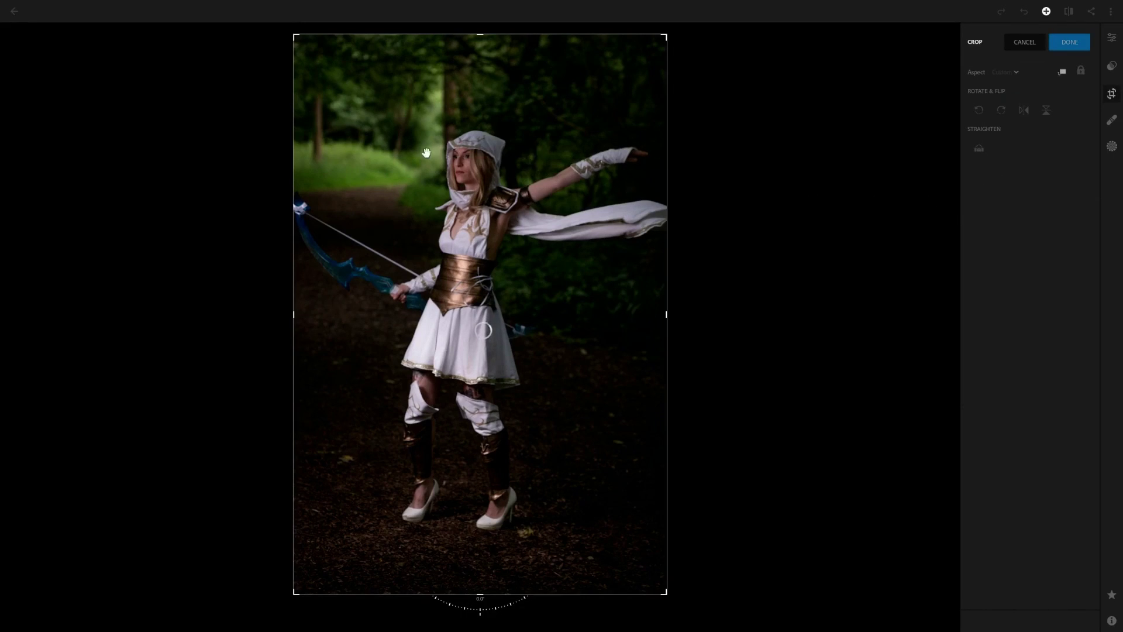
click(388, 151)
drag(389, 151, 541, 152)
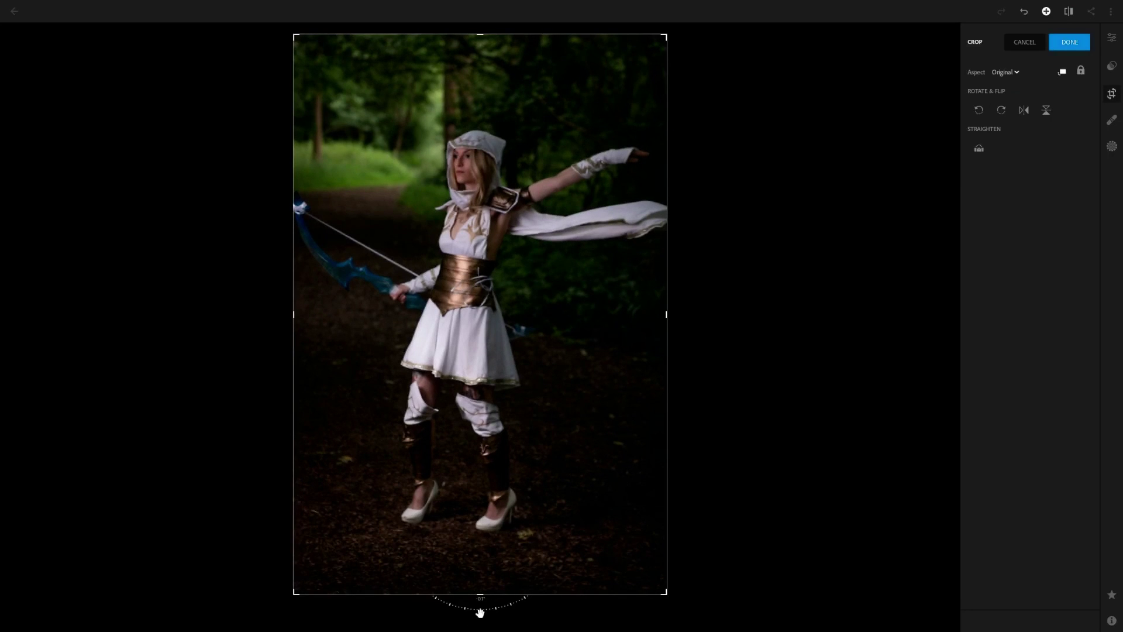
mouse_move(480, 612)
mouse_down()
mouse_move(458, 619)
mouse_move(482, 612)
mouse_up()
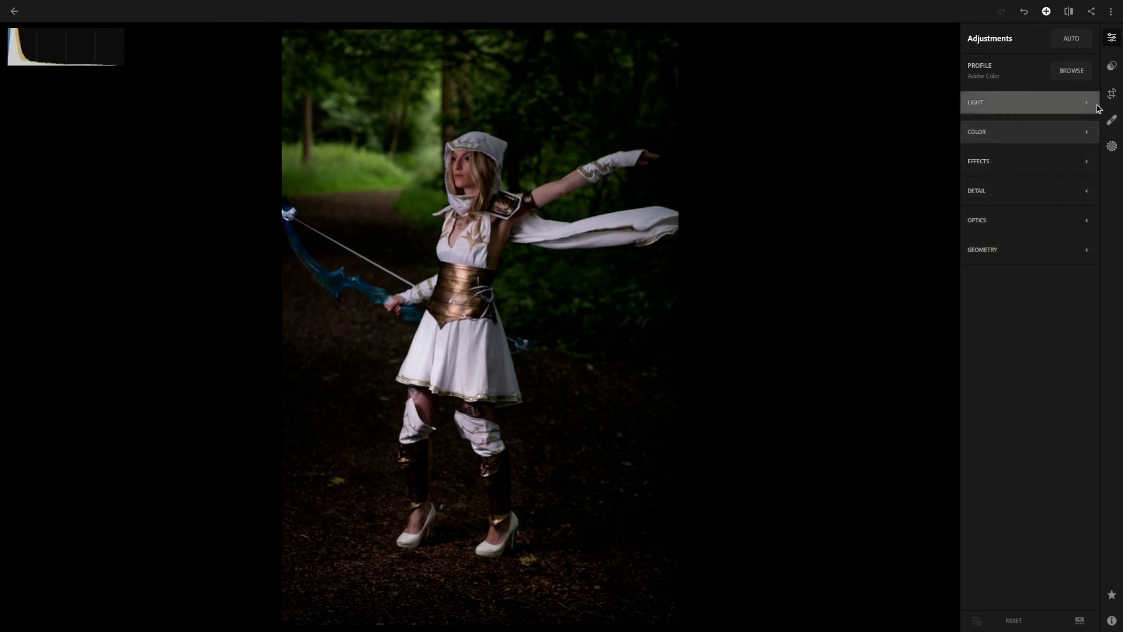
Step: Leave the color presets without applying one and bring up the photo's more-options menu
click(1119, 67)
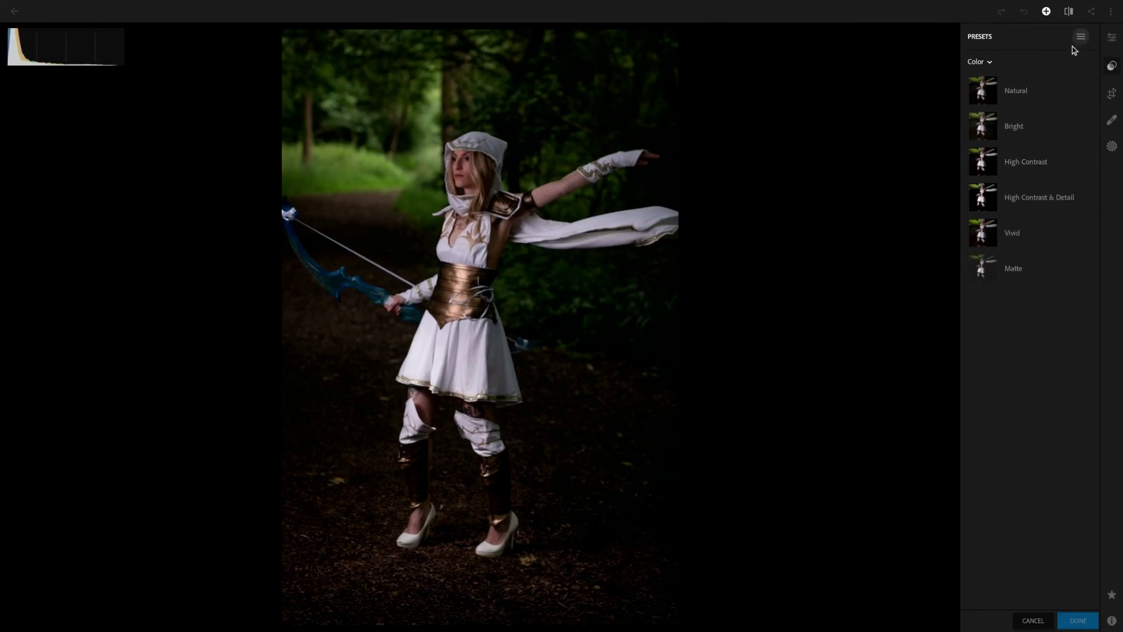
click(1032, 620)
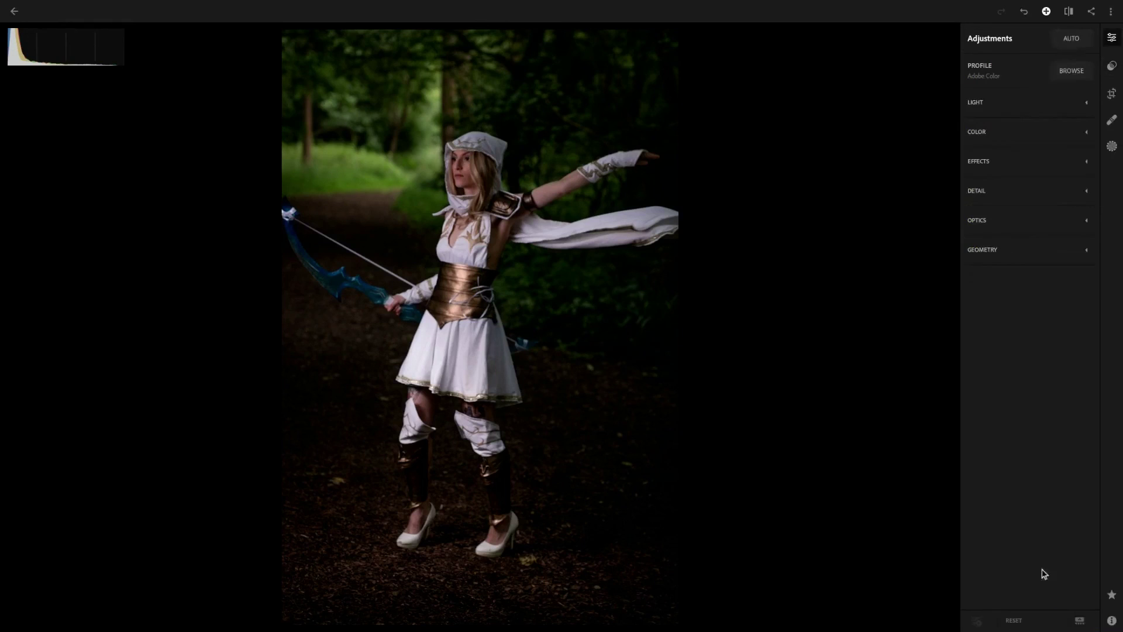
click(1110, 11)
scroll(1080, 83, down, 1)
scroll(1077, 88, down, 1)
scroll(1071, 88, down, 1)
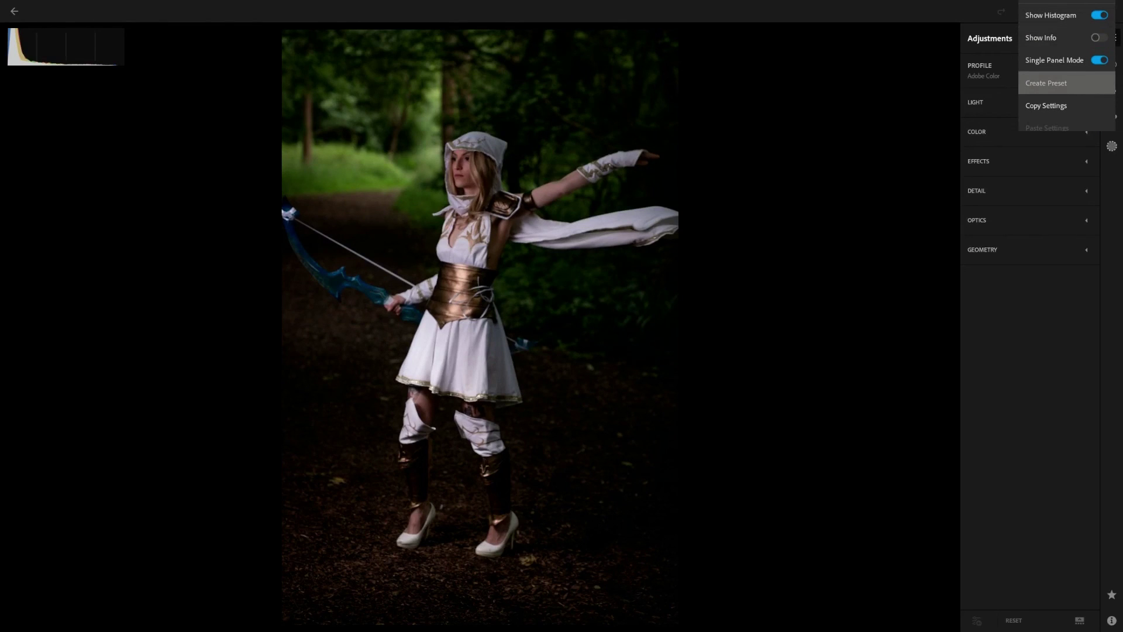
scroll(1069, 84, down, 1)
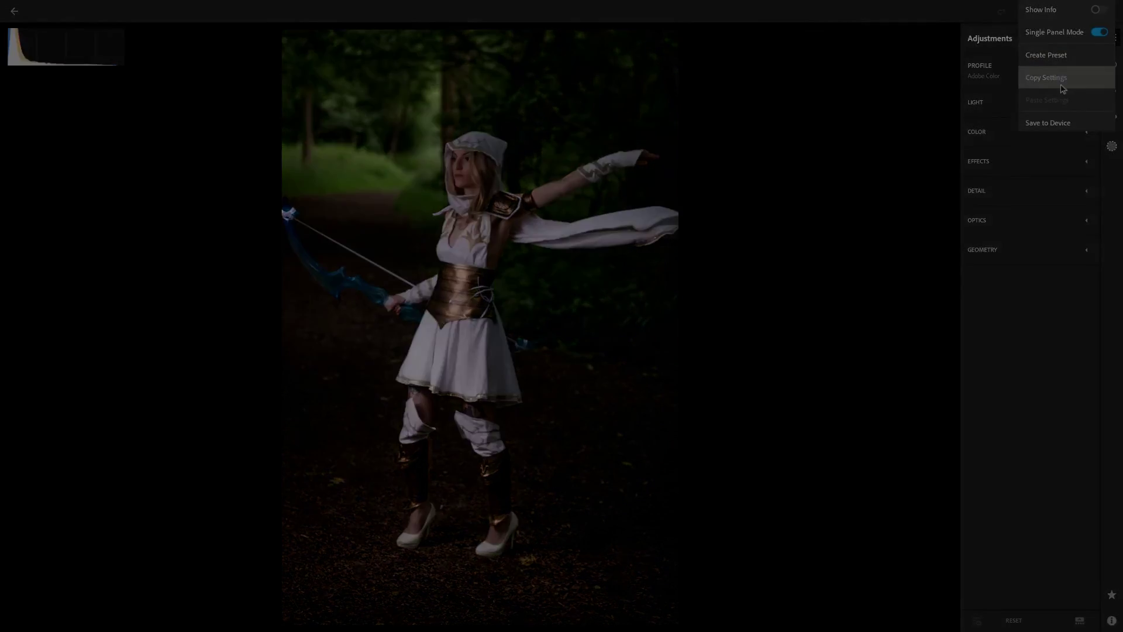